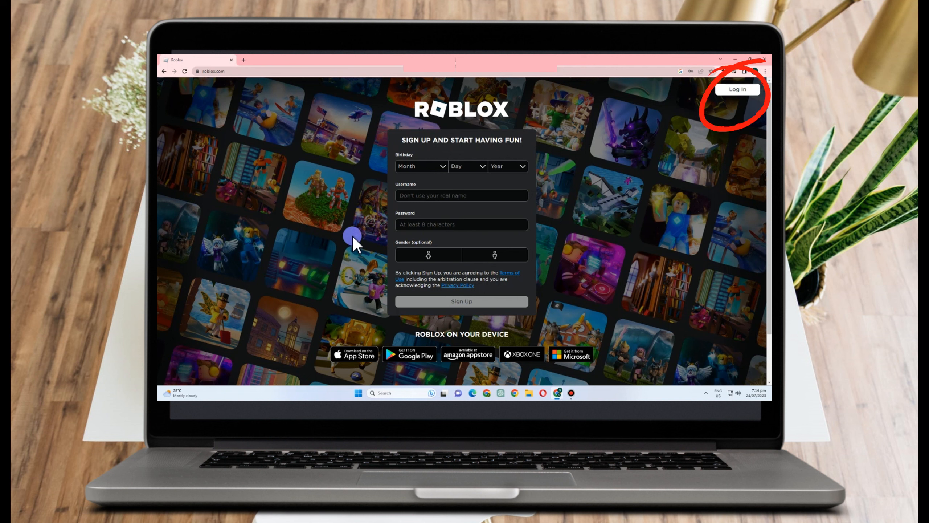
# Log in to Roblox with the saved account credentials
pyautogui.click(738, 89)
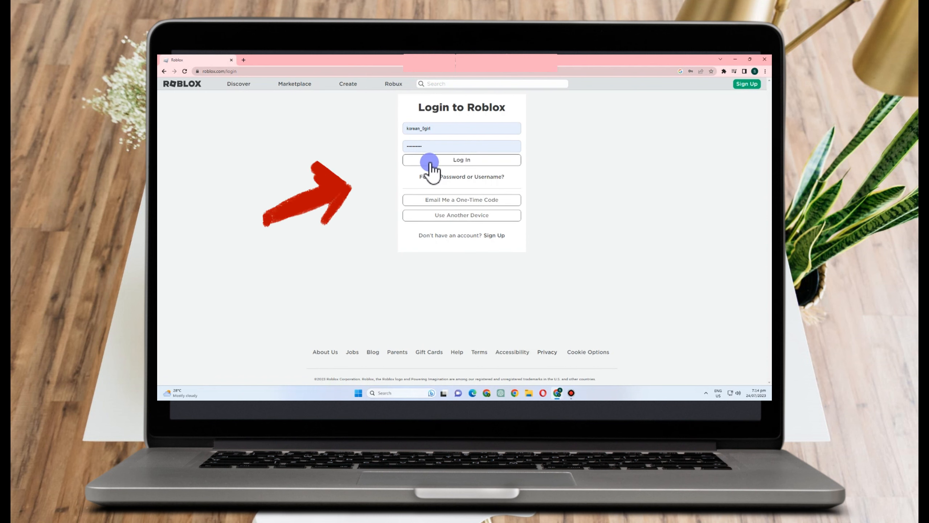
pyautogui.click(504, 163)
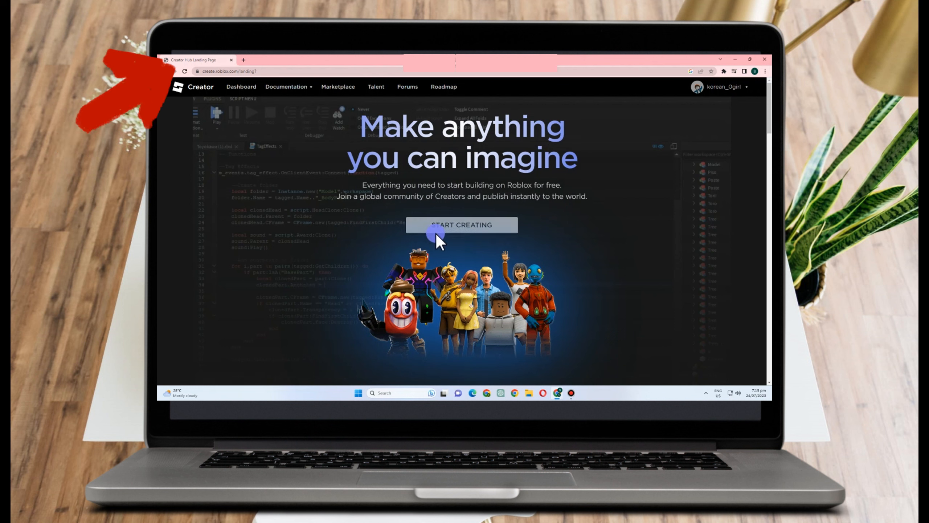
pyautogui.click(245, 72)
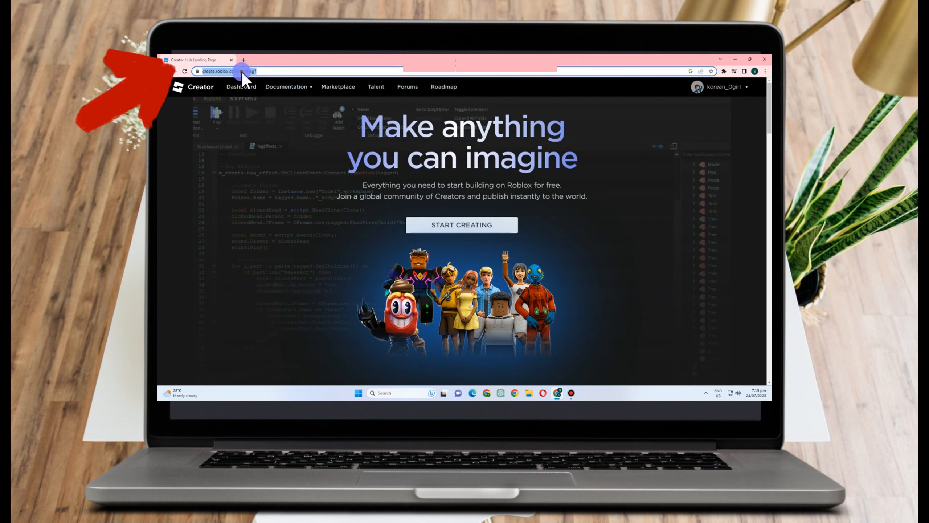
pyautogui.moveTo(253, 72); pyautogui.dragTo(273, 72)
pyautogui.press('BackSpace')
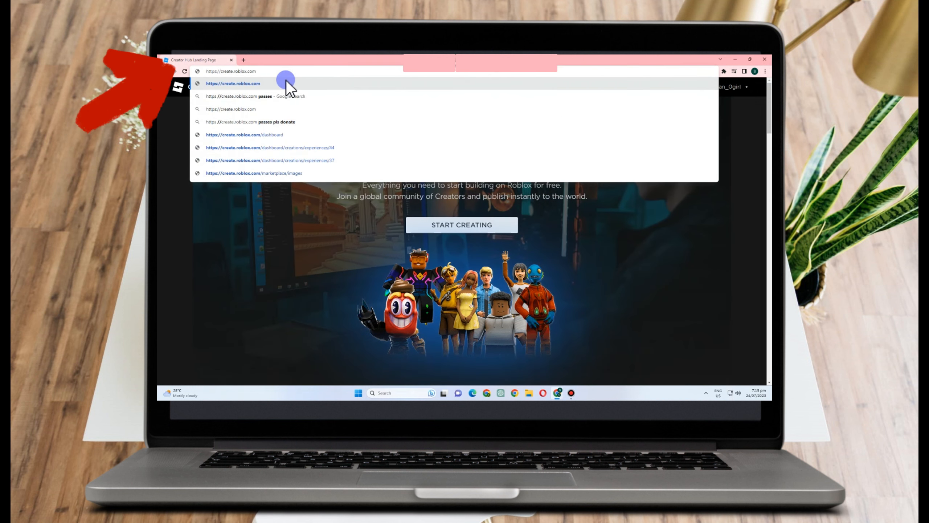
pyautogui.press('Return')
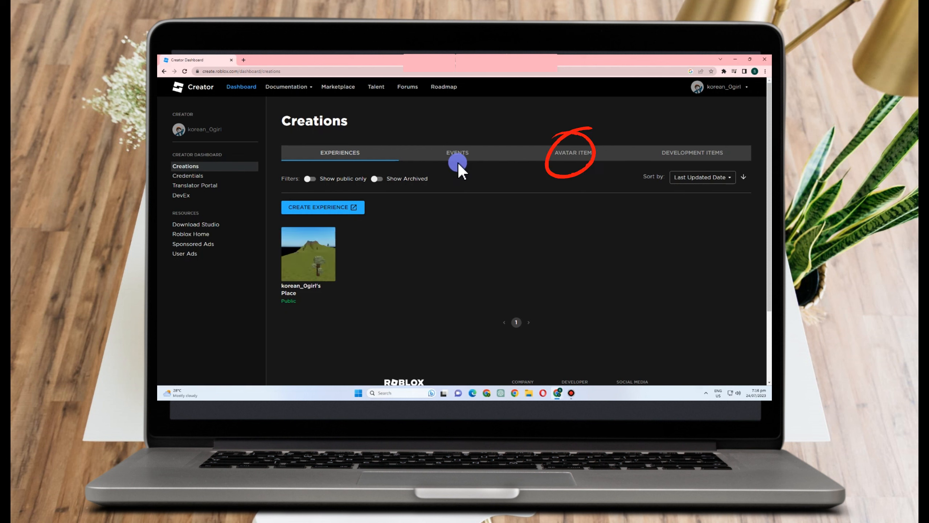
# Show the avatar items among the creations and filter them to the Classic Shirts clothing type
pyautogui.click(574, 154)
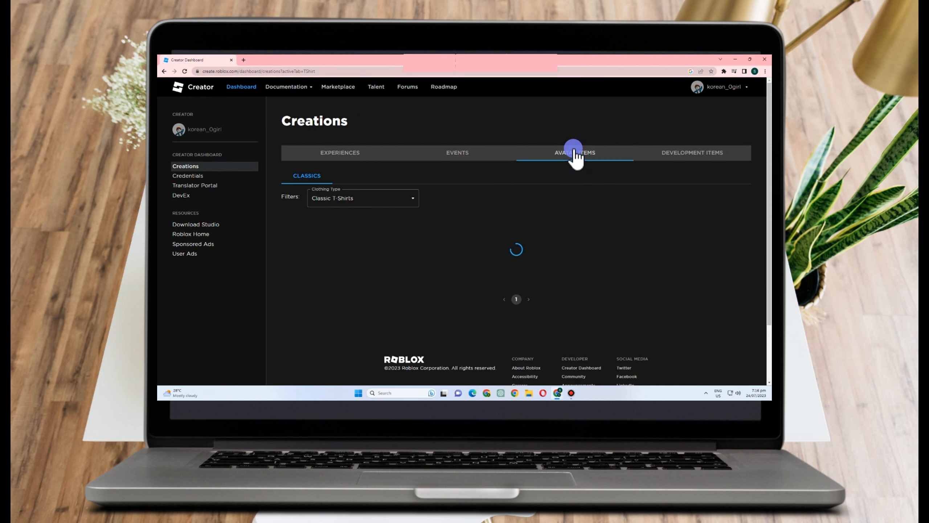
pyautogui.click(368, 200)
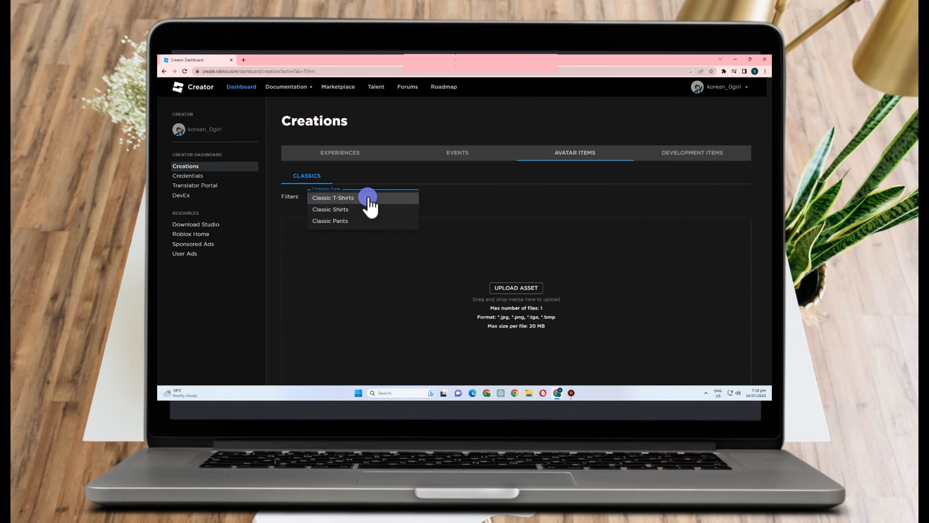
pyautogui.click(325, 210)
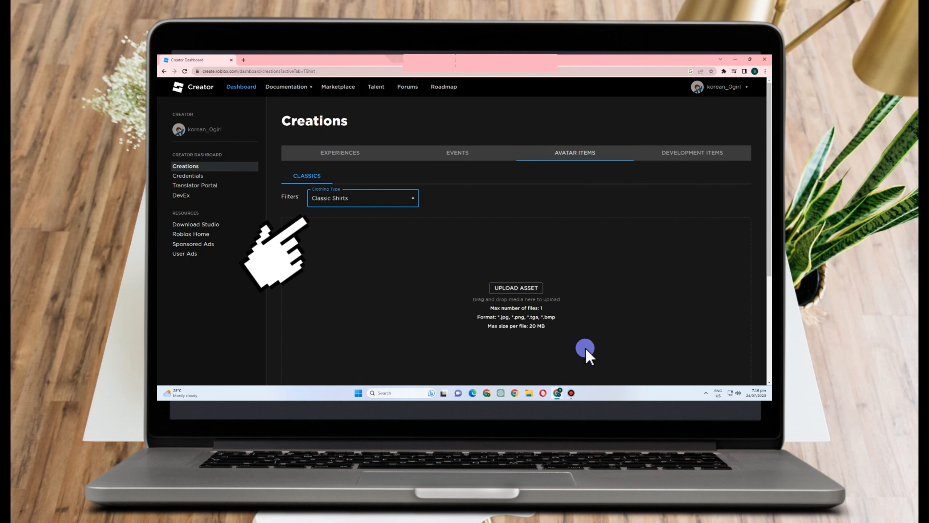
# Switch the clothing type filter to Classic T-Shirts and back to Classic Shirts
pyautogui.click(403, 197)
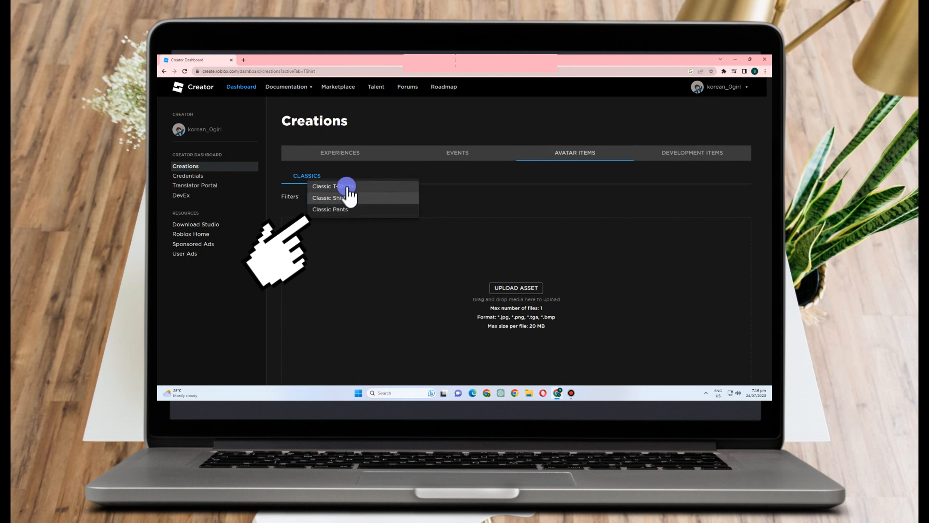
pyautogui.click(347, 185)
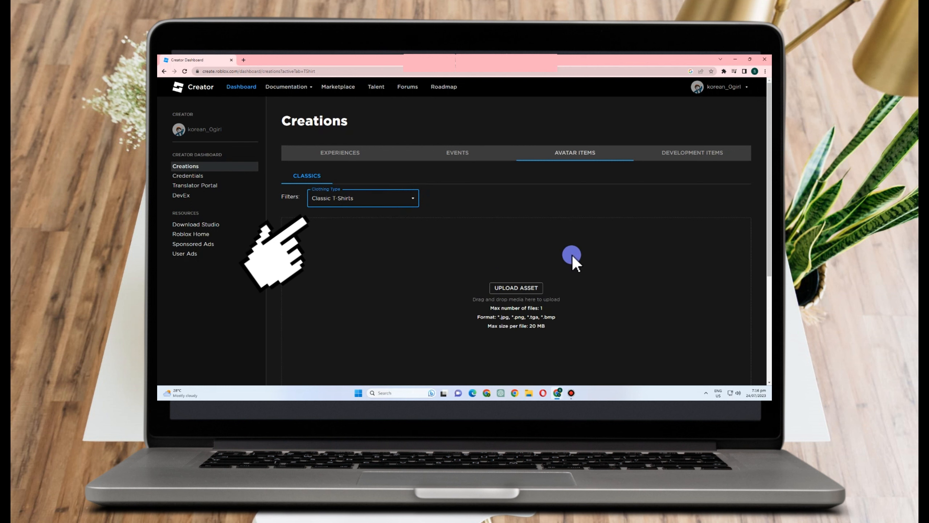
pyautogui.click(370, 199)
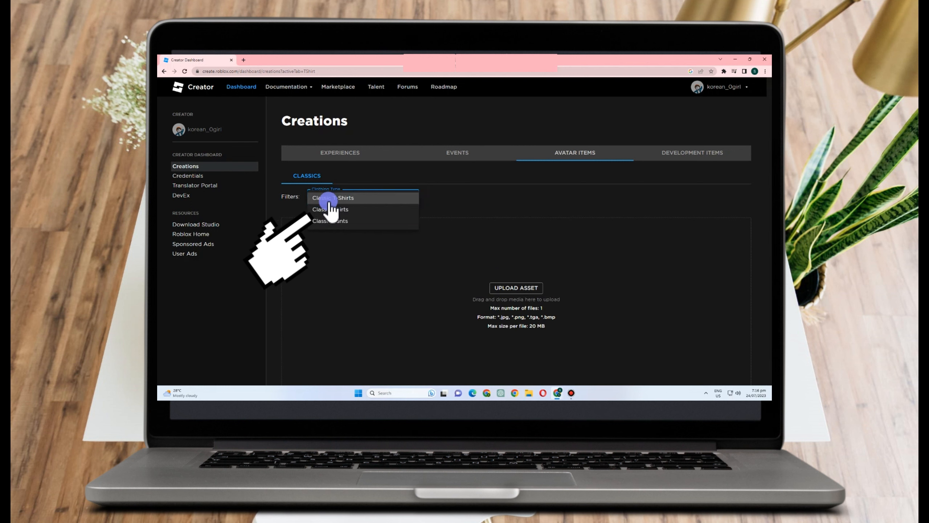
pyautogui.click(328, 208)
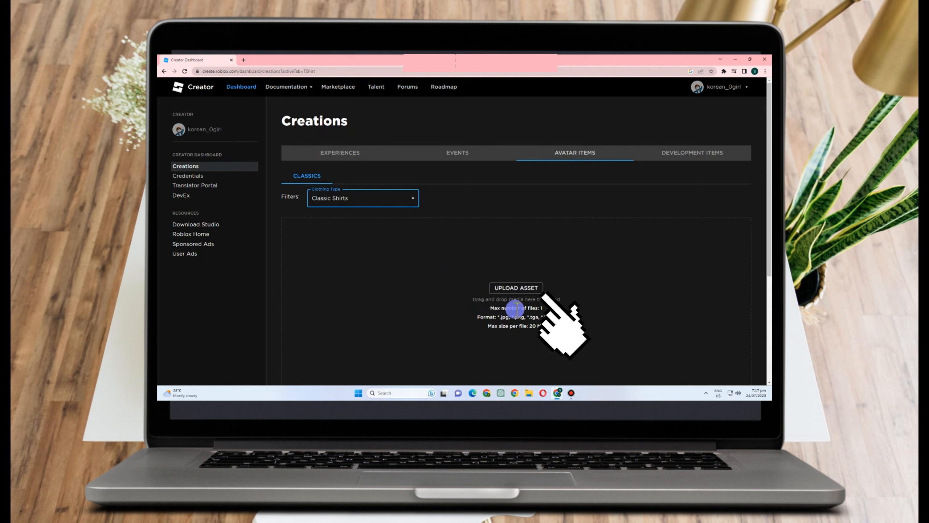
# Start a new asset upload, review its form and open the linked guide on classic clothing
pyautogui.click(519, 288)
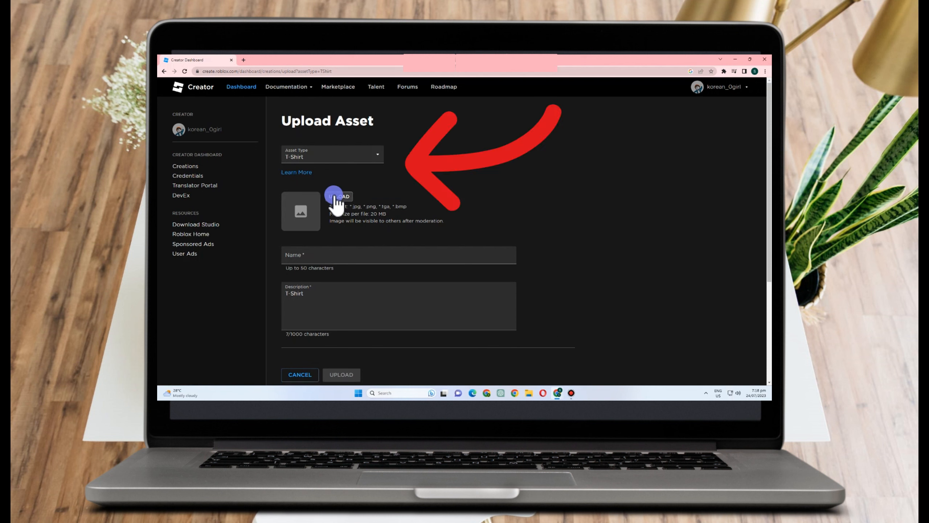
pyautogui.scroll(-2, 319, 262)
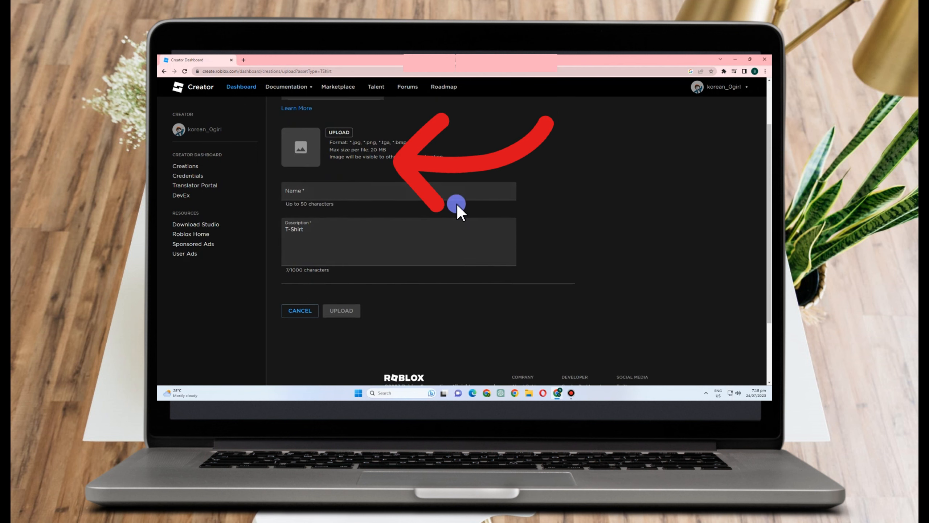
pyautogui.scroll(2, 457, 291)
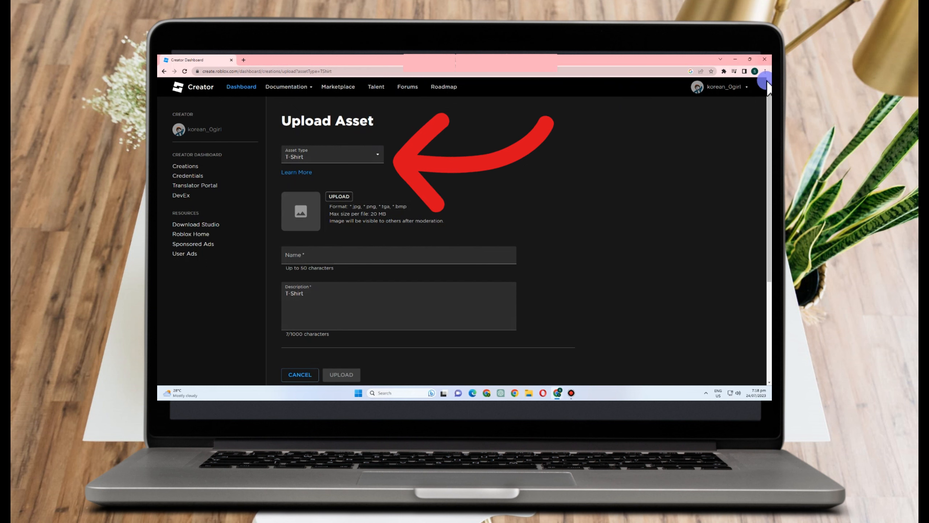
pyautogui.click(297, 172)
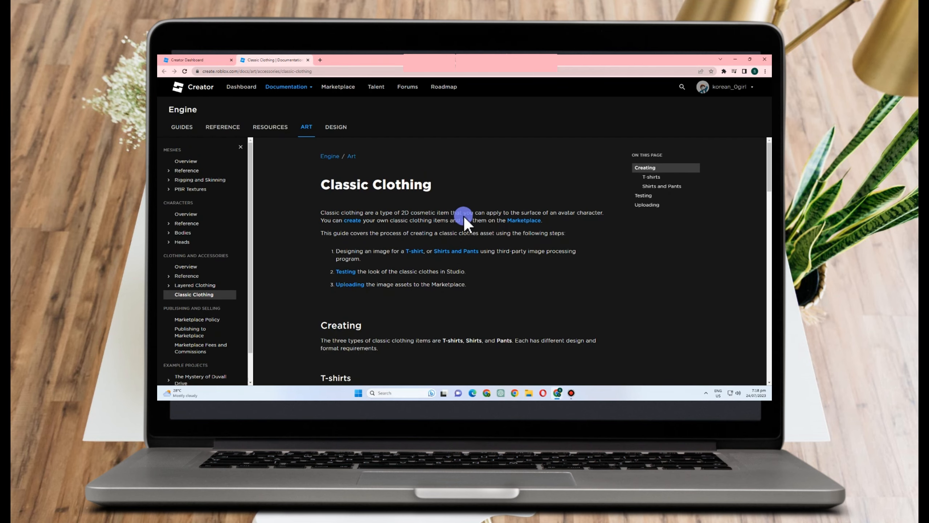
# Save the shirt template image from the guide's Shirts and Pants section as a PNG in the Pictures folder
pyautogui.scroll(-6, 428, 268)
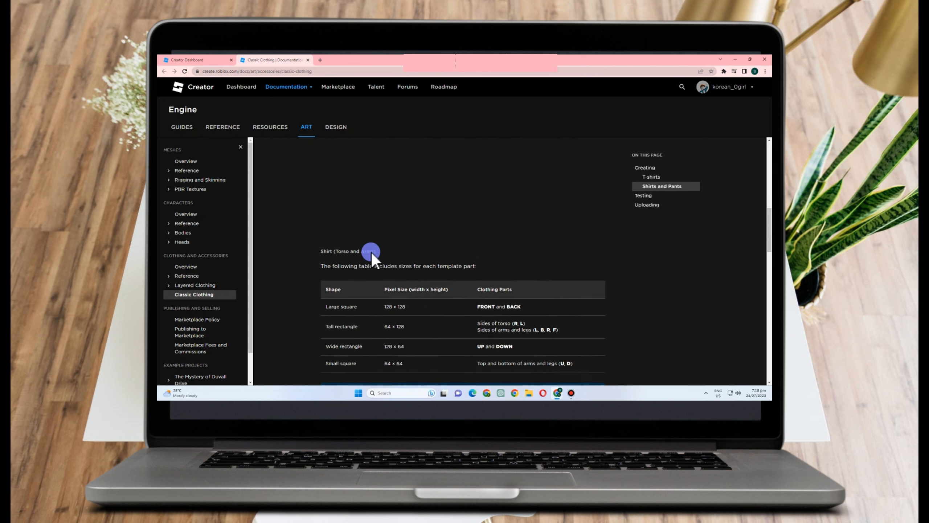
pyautogui.scroll(3, 424, 223)
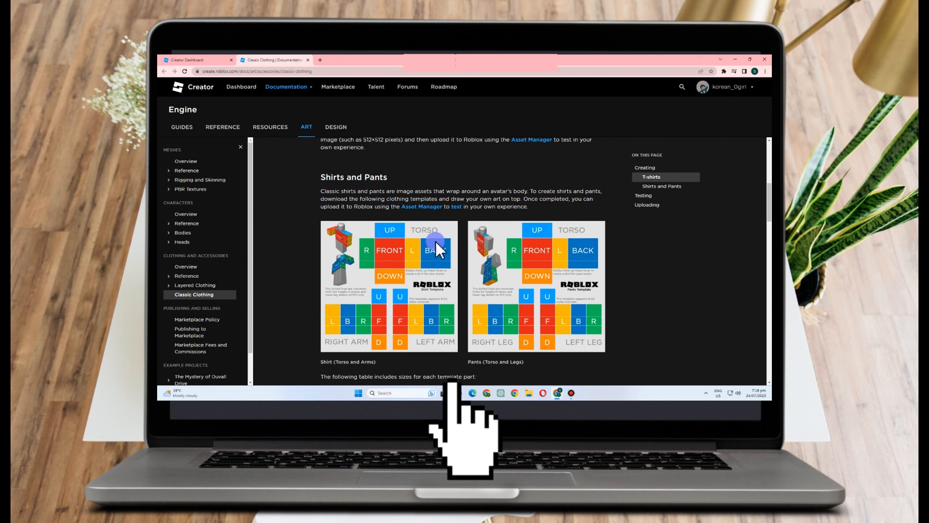
pyautogui.scroll(-1, 465, 237)
pyautogui.rightClick(425, 243)
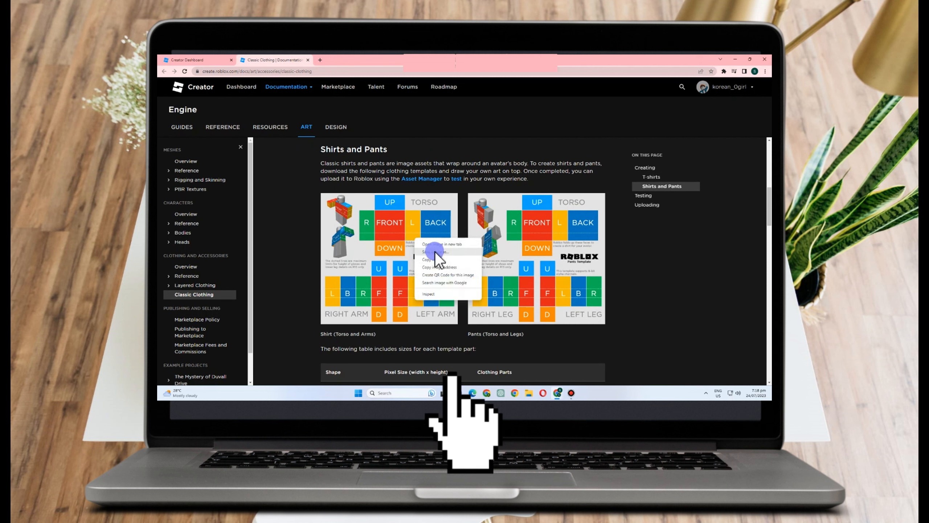
pyautogui.click(435, 251)
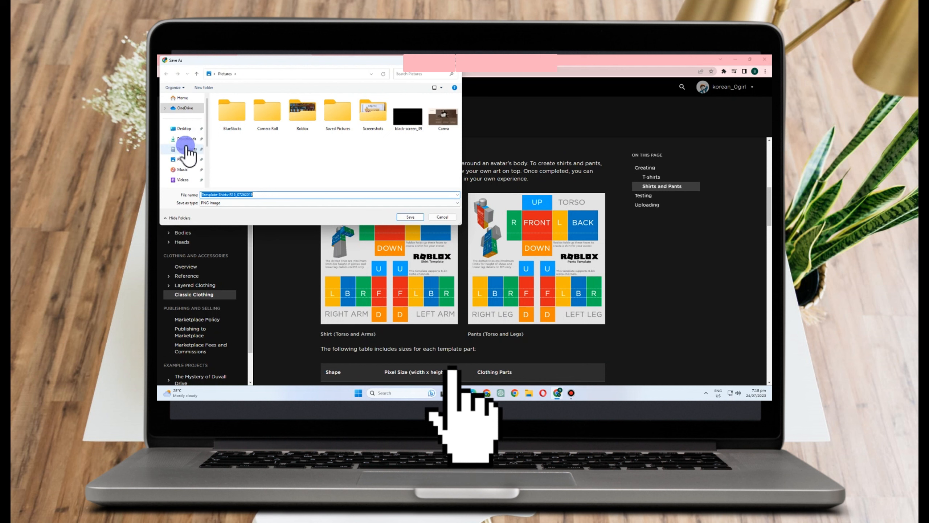
pyautogui.click(183, 159)
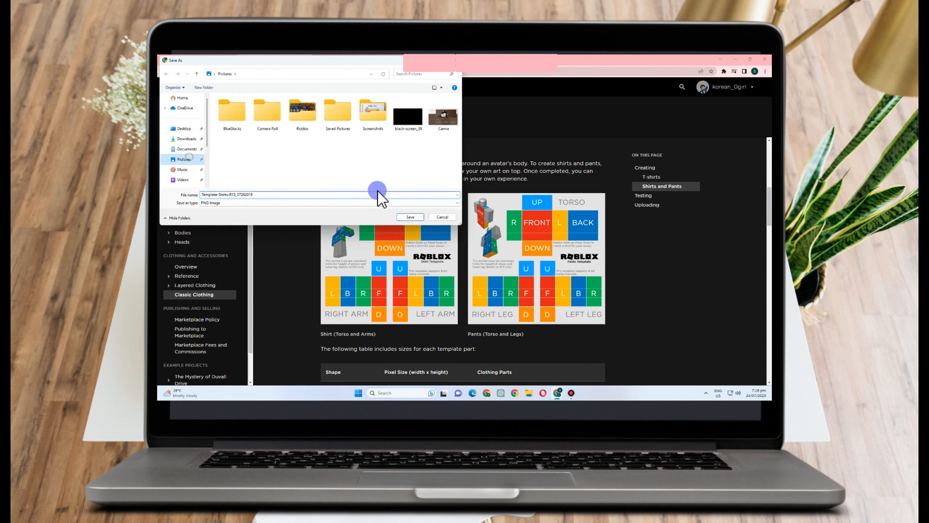
pyautogui.click(415, 219)
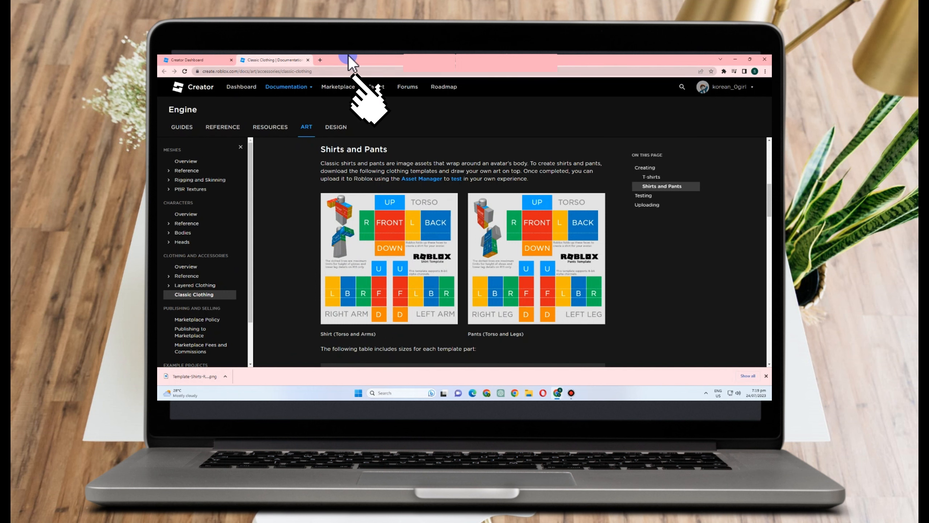
# Find and open the Photopea online editor in a new browser tab, dismiss its introduction and agree to the privacy choices
pyautogui.doubleClick(323, 61)
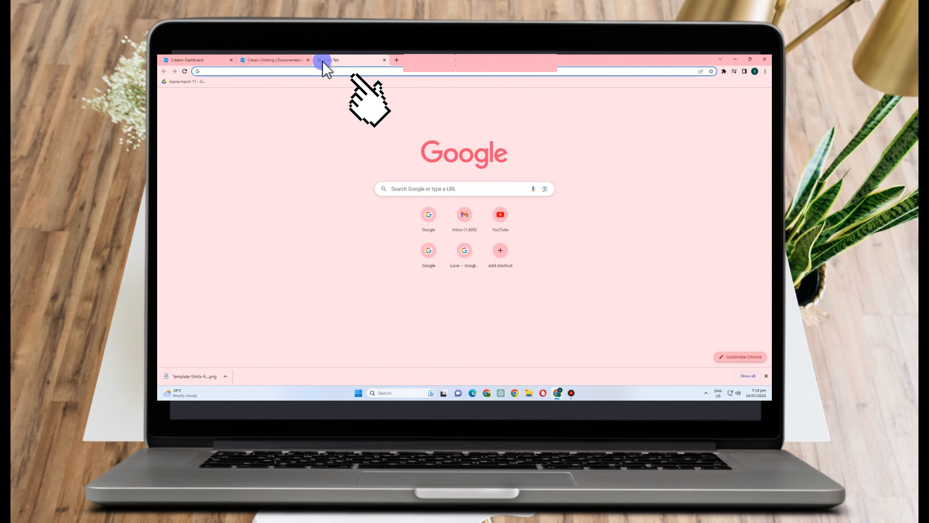
pyautogui.write('photop')
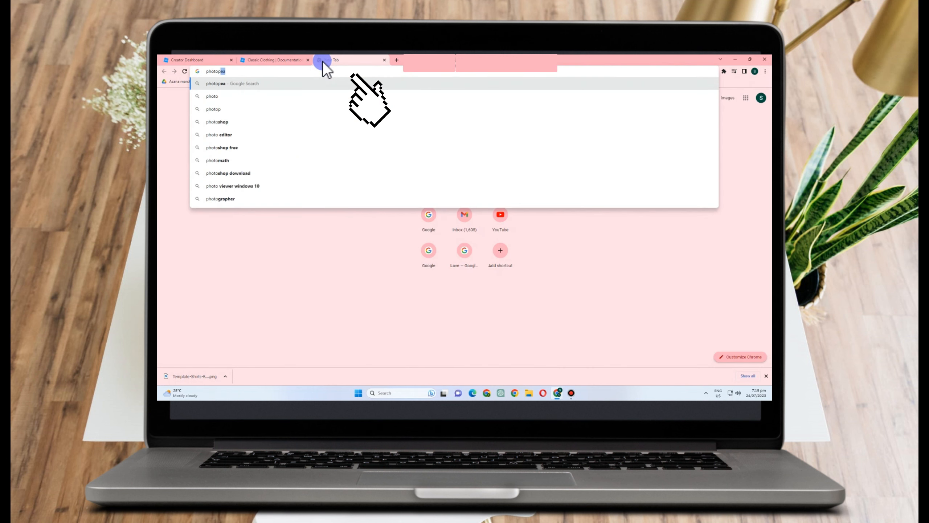
pyautogui.write('ea')
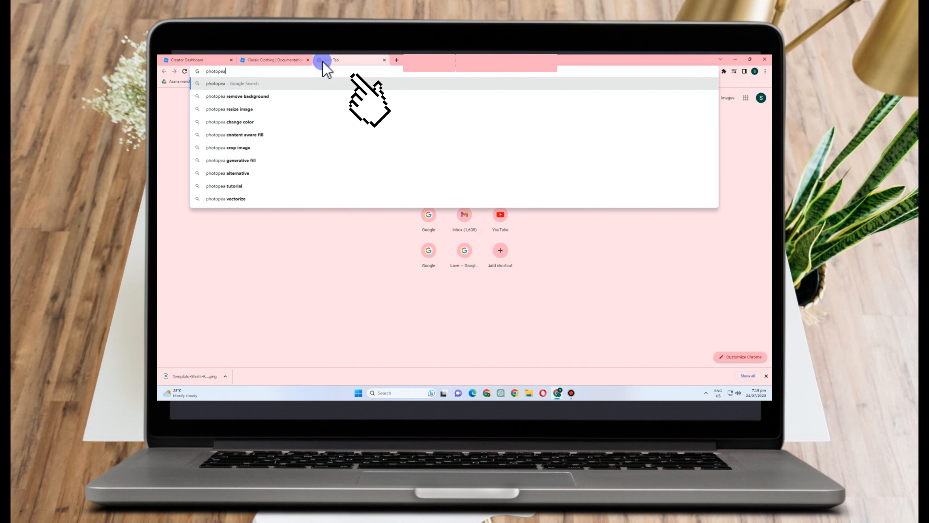
pyautogui.press('Return')
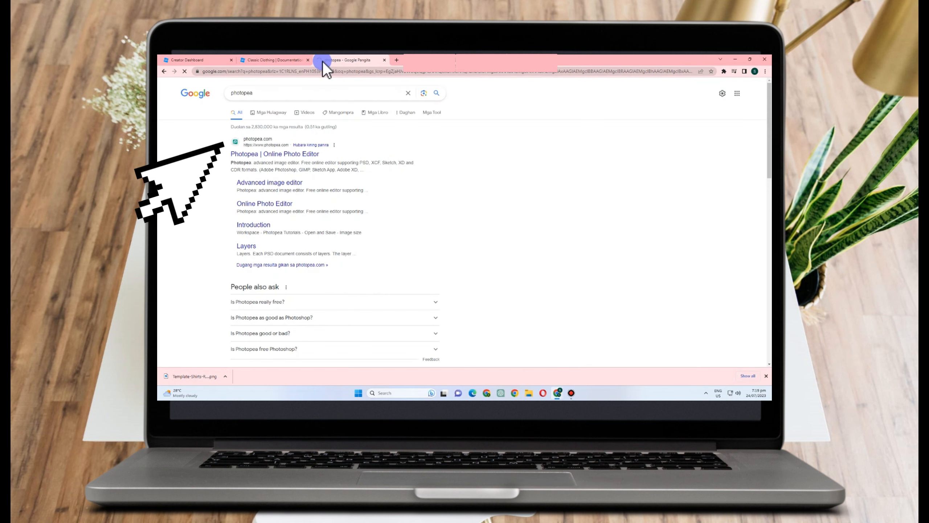
pyautogui.click(271, 154)
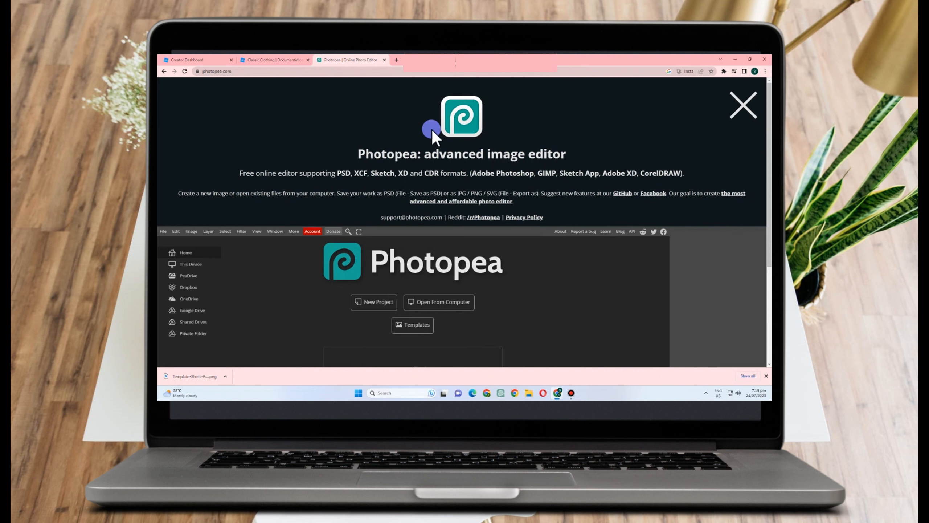
pyautogui.click(744, 105)
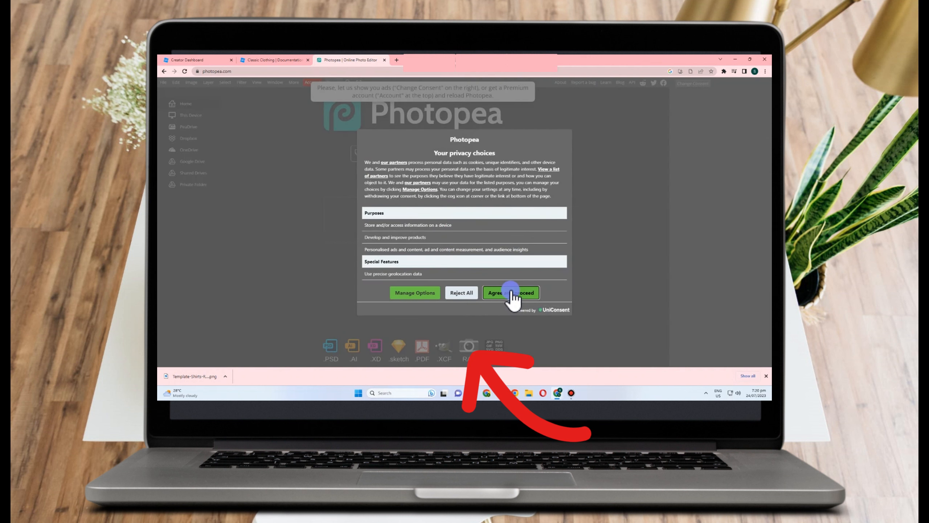
pyautogui.click(514, 295)
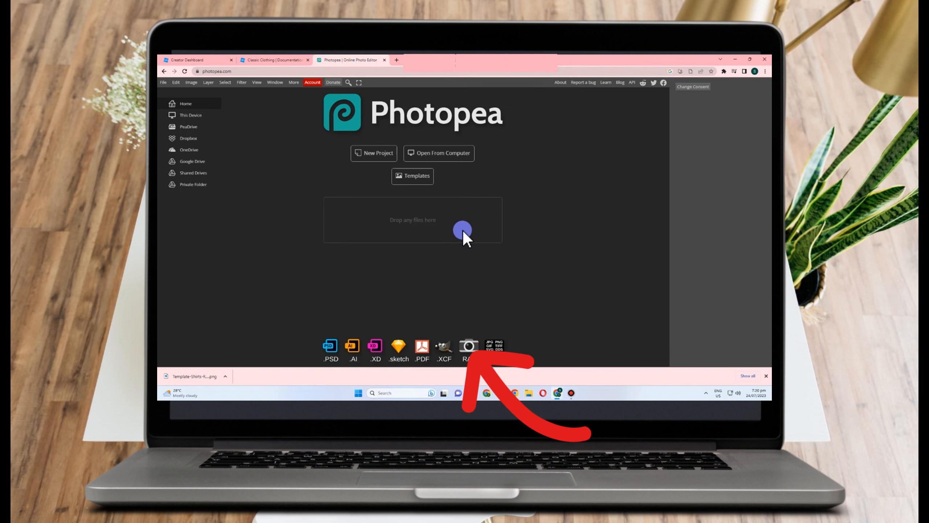
# Open the saved shirt template image from the computer in the editor
pyautogui.click(432, 159)
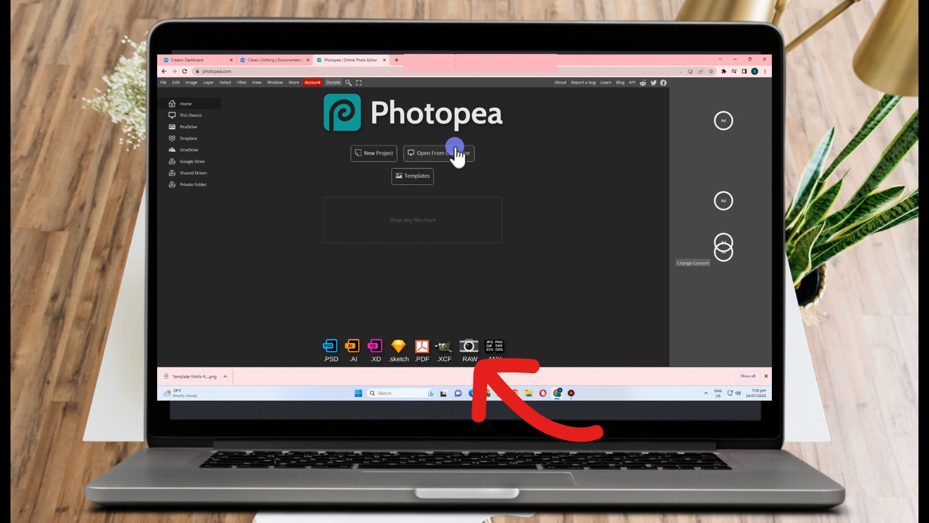
pyautogui.click(501, 177)
pyautogui.click(472, 150)
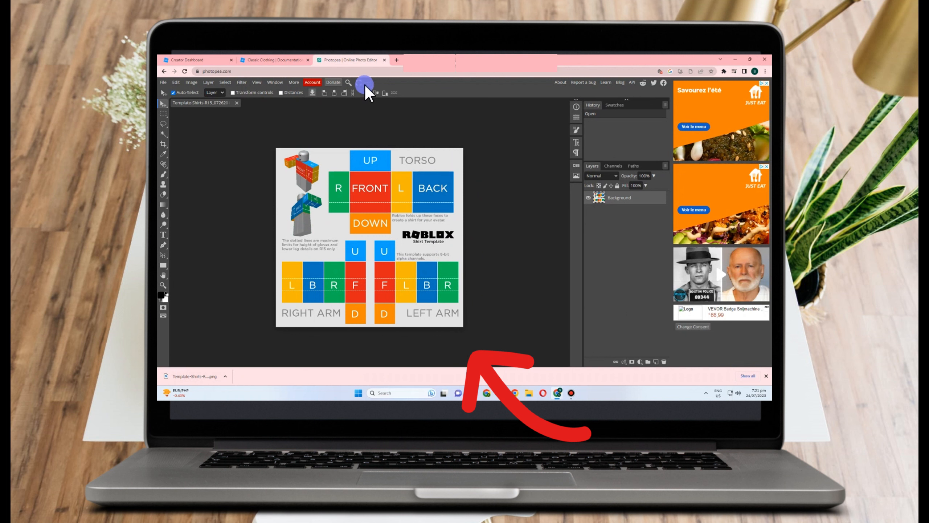
# Switch the editor to full-screen mode and dismiss an advertisement beside the workspace
pyautogui.click(350, 82)
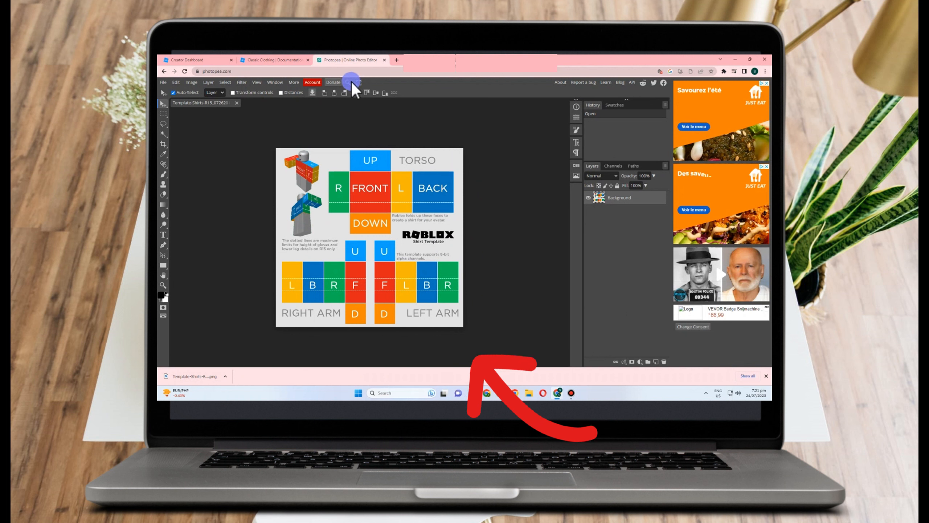
pyautogui.click(354, 110)
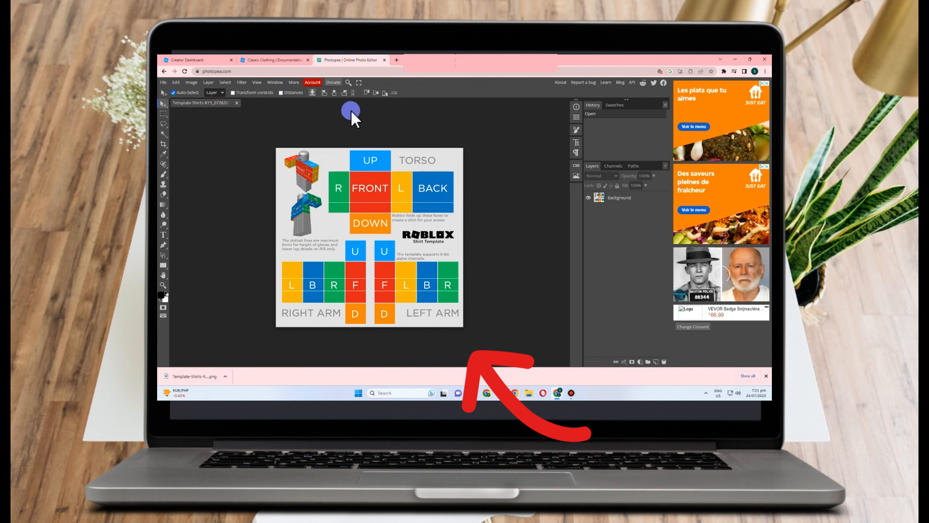
pyautogui.click(360, 83)
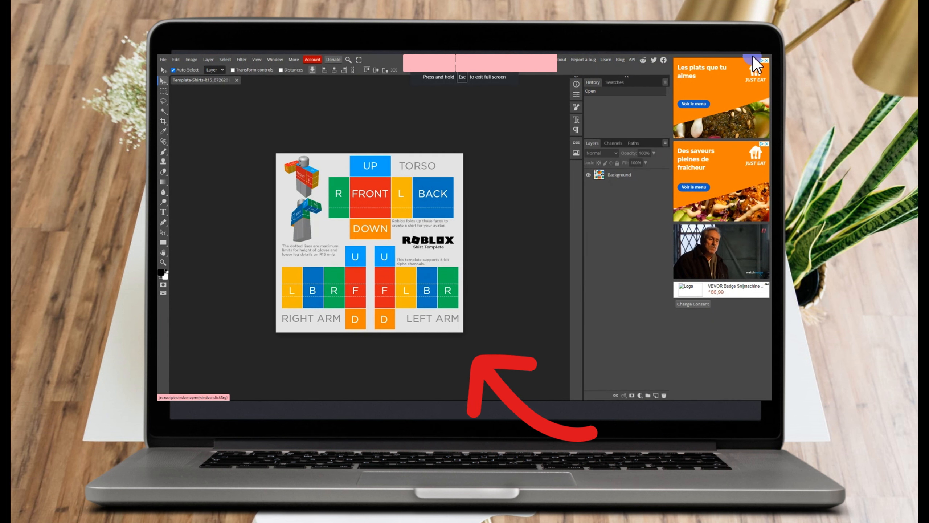
pyautogui.click(767, 61)
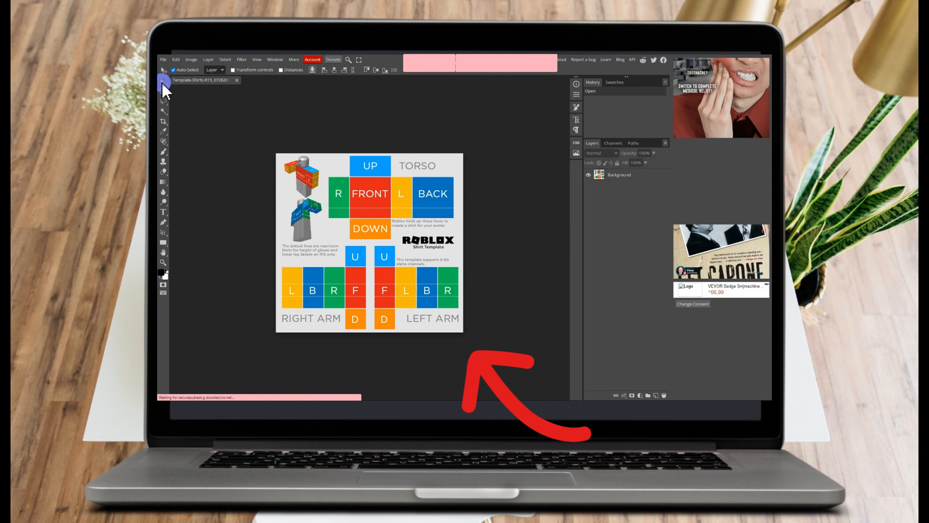
# Select the template's coloured torso and arm panels with Rectangle Select and clear them to transparency
pyautogui.click(369, 231)
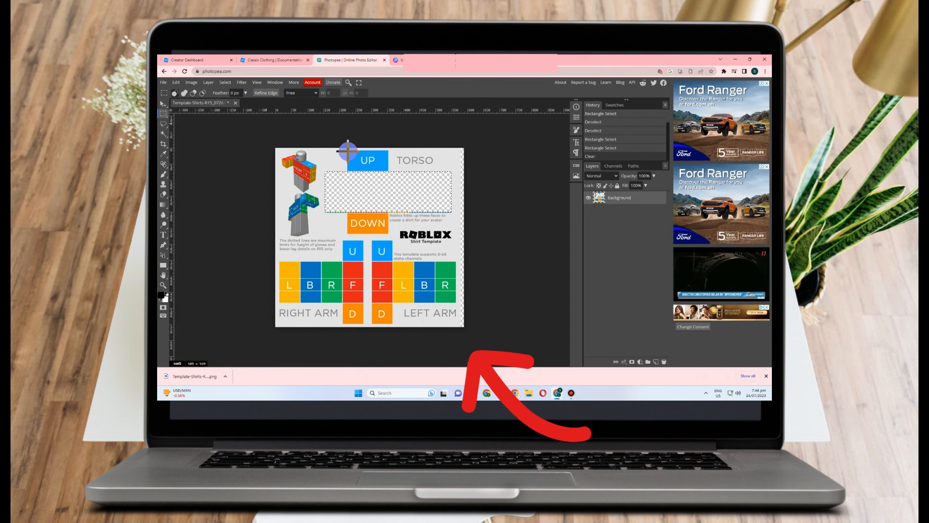
pyautogui.moveTo(383, 207); pyautogui.dragTo(388, 233)
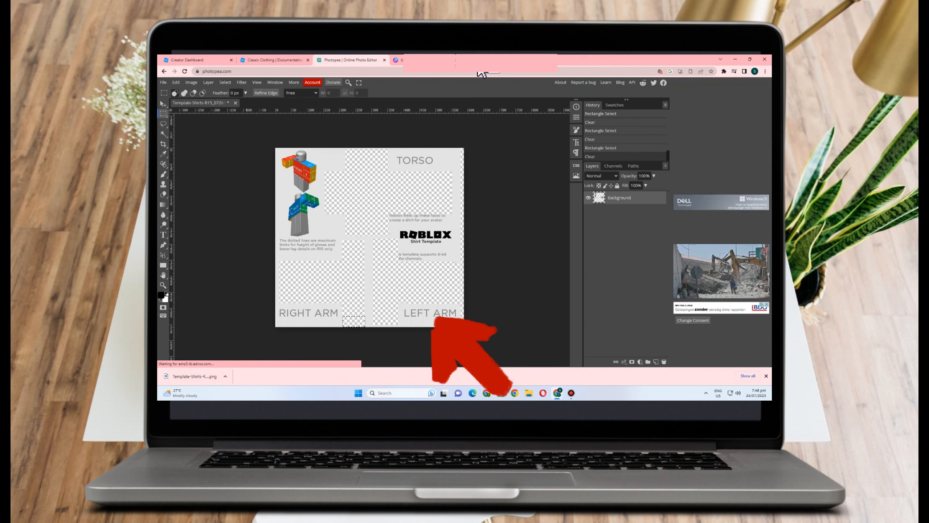
# Search Google for "tshirt texture" in another browser tab and show the image results
pyautogui.click(468, 261)
pyautogui.click(432, 201)
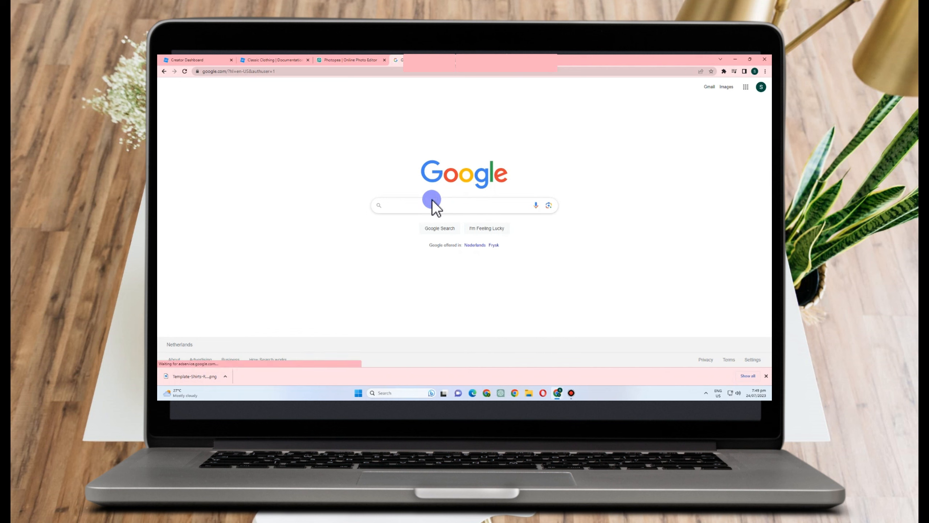
pyautogui.click(434, 210)
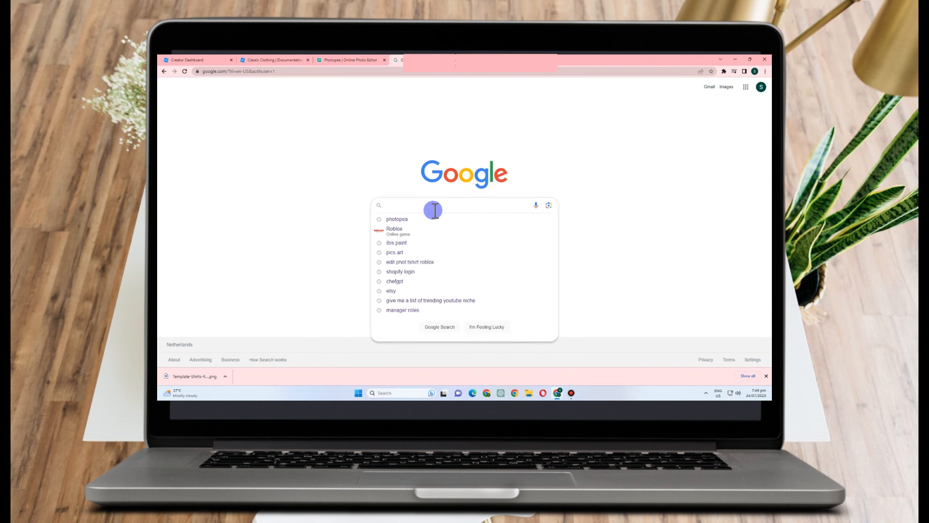
pyautogui.write('tshirt t')
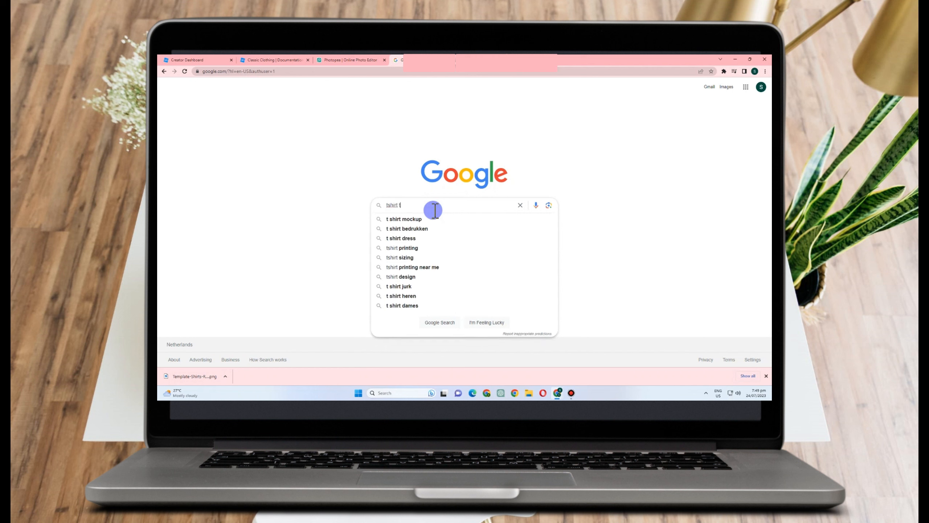
pyautogui.write('exture')
pyautogui.press('Return')
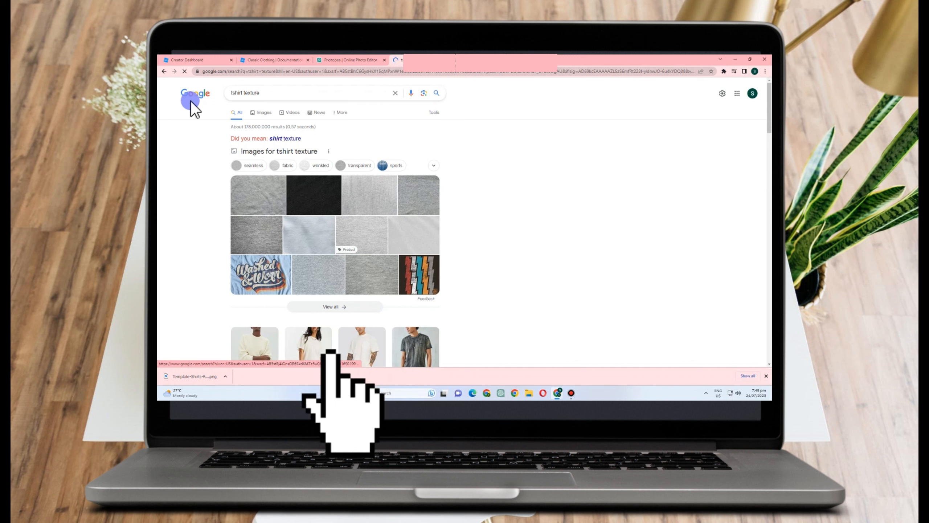
pyautogui.click(265, 115)
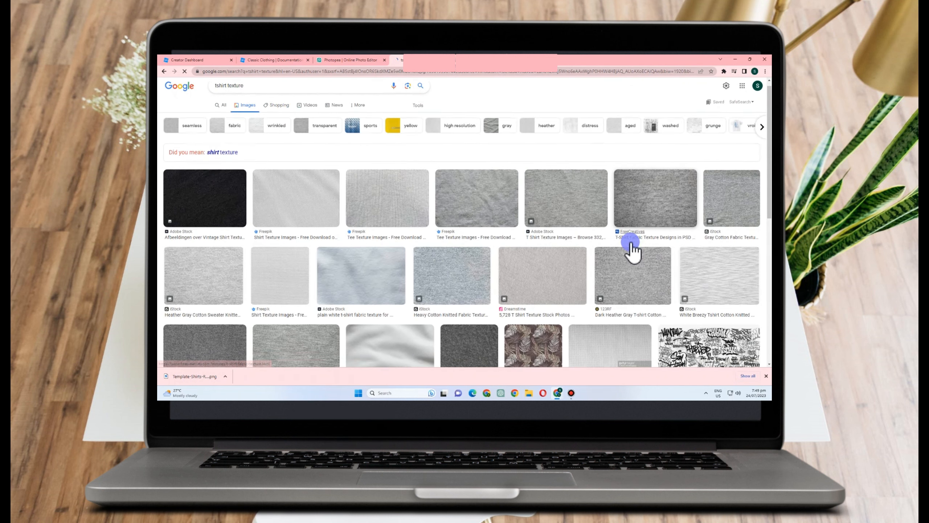
# Browse the image results and preview the wrinkled gray "Tee Texture Images" result from Freepik
pyautogui.scroll(-3, 622, 219)
pyautogui.scroll(3, 604, 190)
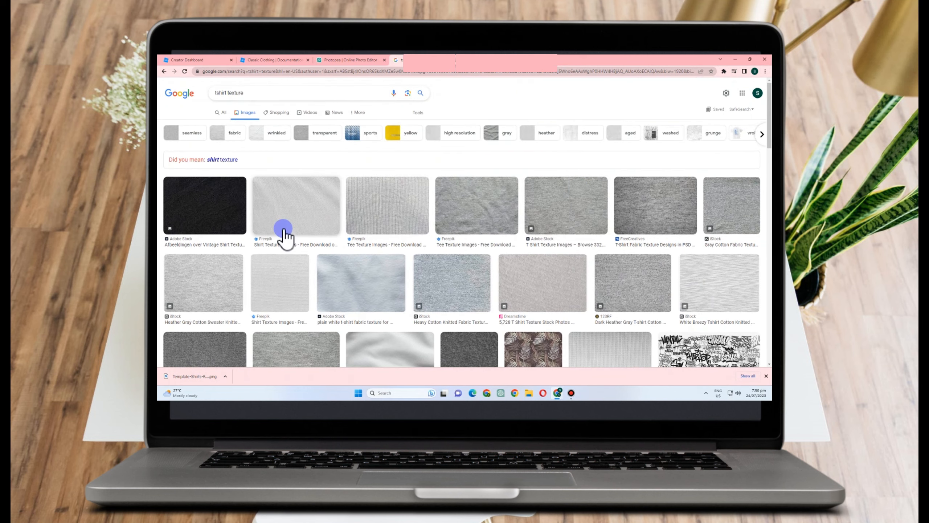
pyautogui.click(489, 221)
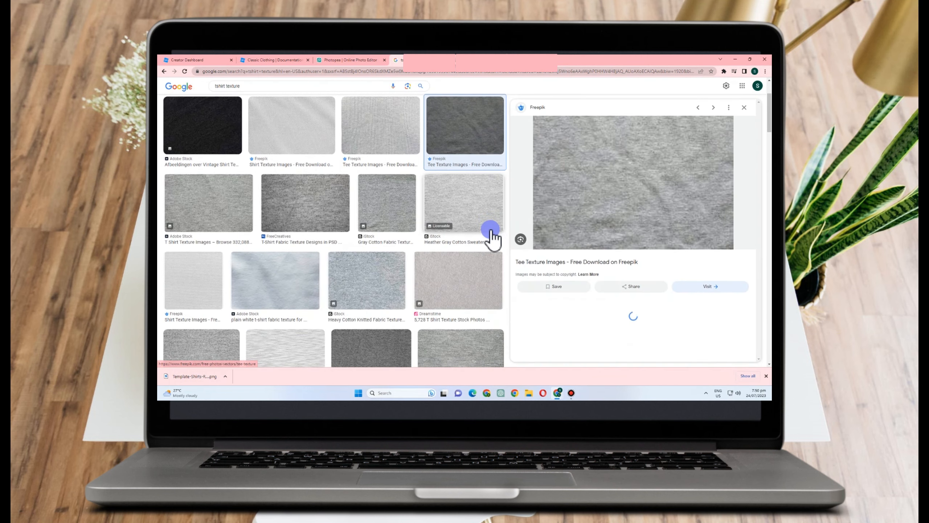
pyautogui.rightClick(636, 188)
pyautogui.click(669, 260)
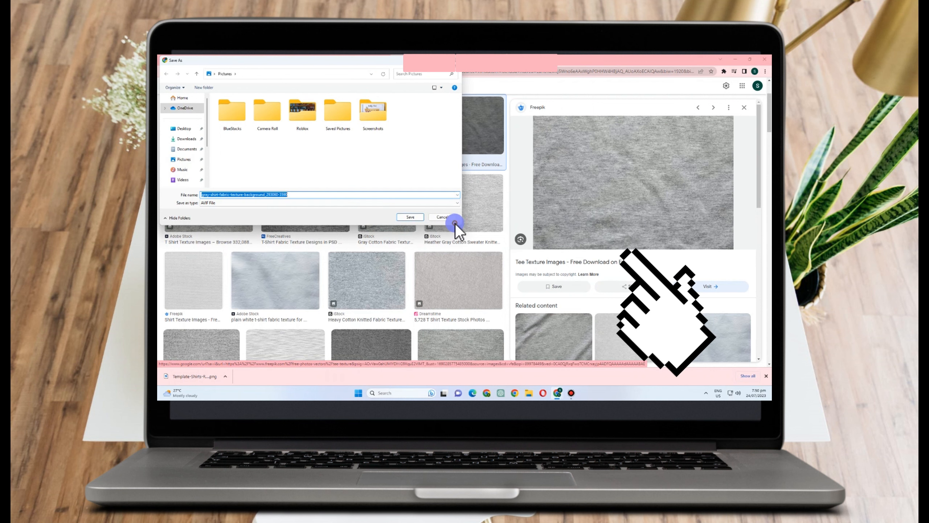
pyautogui.click(447, 218)
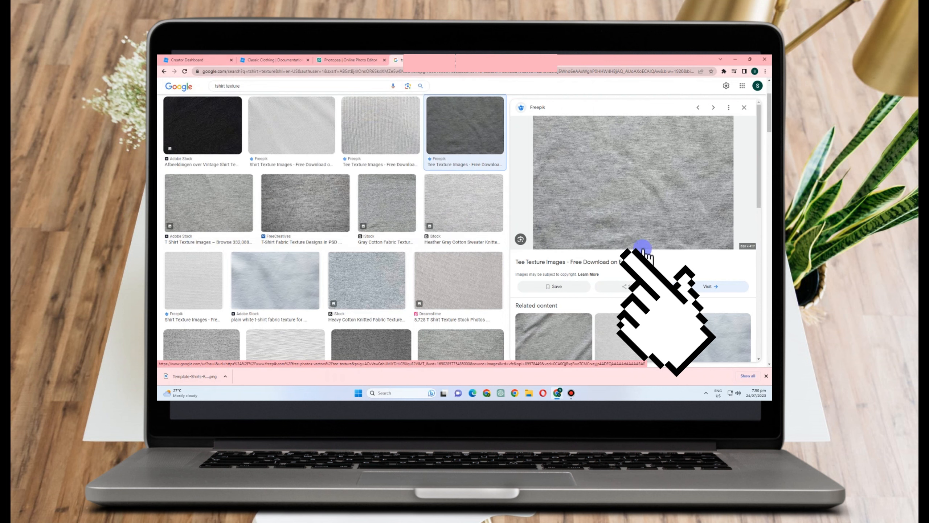
# Download the gray textile texture photo as a JPG from Freepik, close its preview and switch back to Photopea
pyautogui.click(536, 201)
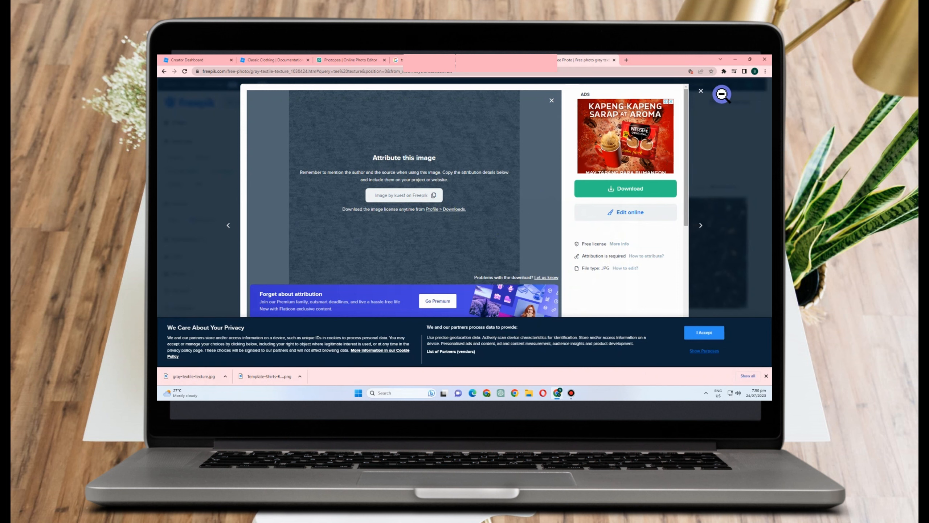
pyautogui.click(702, 93)
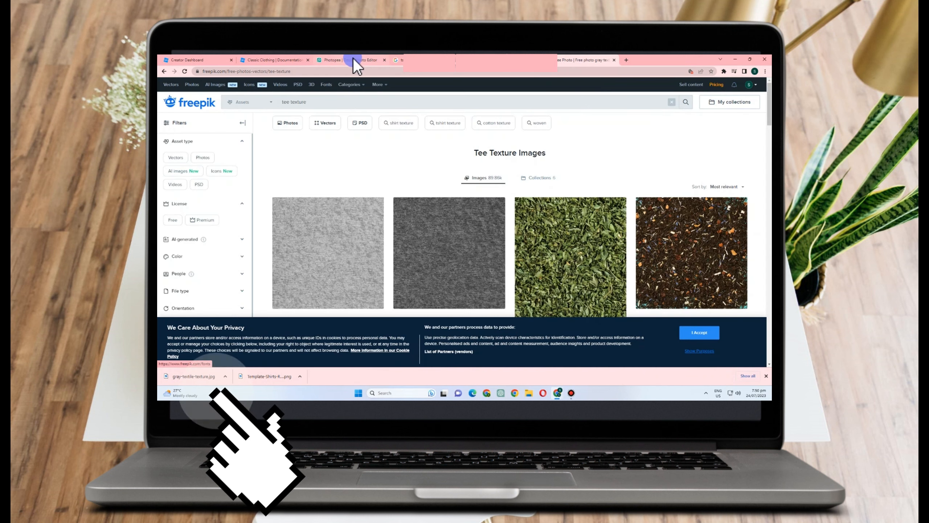
pyautogui.click(353, 60)
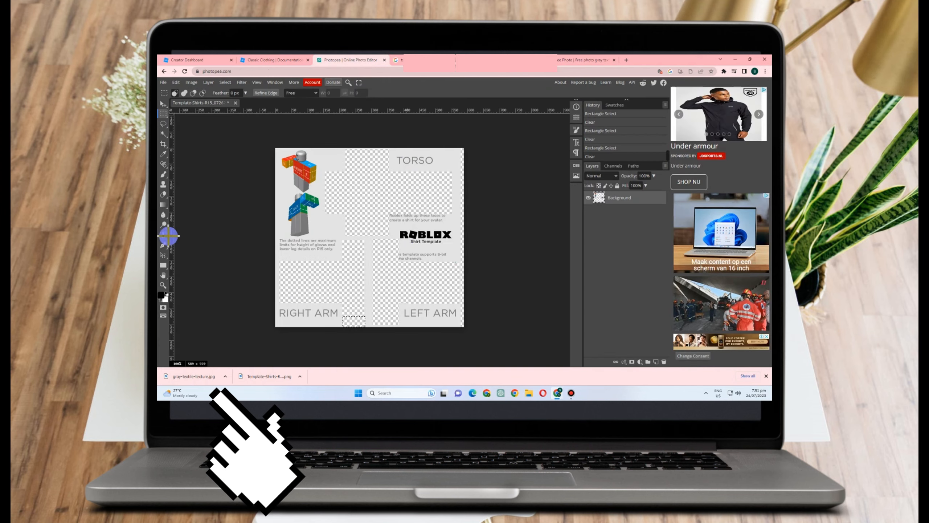
# Place the downloaded gray-textile-texture image into the shirt template document as a new layer
pyautogui.click(186, 70)
pyautogui.click(164, 83)
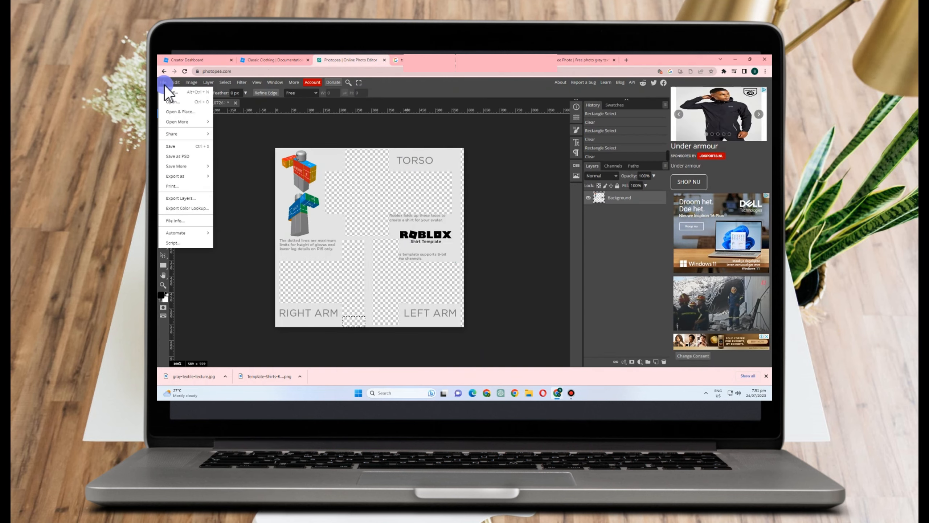
pyautogui.click(172, 111)
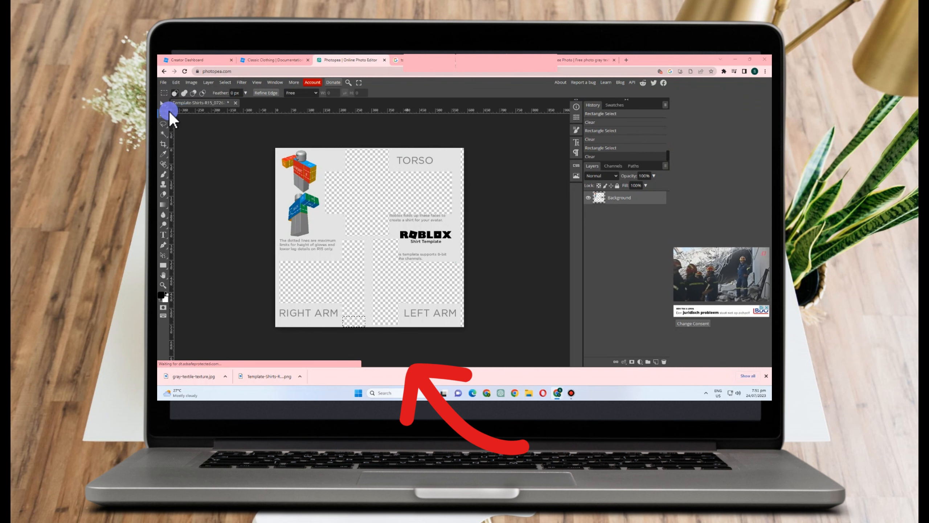
pyautogui.doubleClick(413, 219)
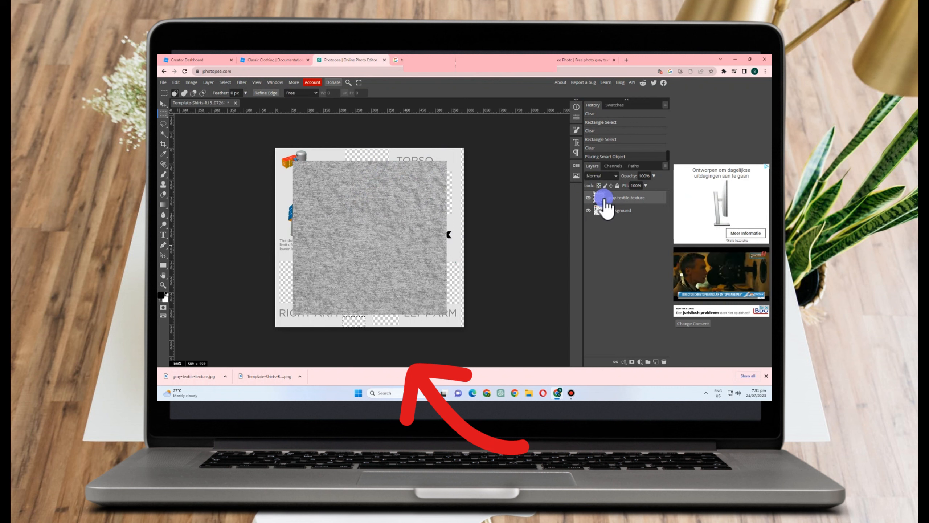
# Try moving the gray-textile-texture layer beneath the Background layer, deselect, and undo the reordering
pyautogui.moveTo(600, 200); pyautogui.dragTo(615, 214)
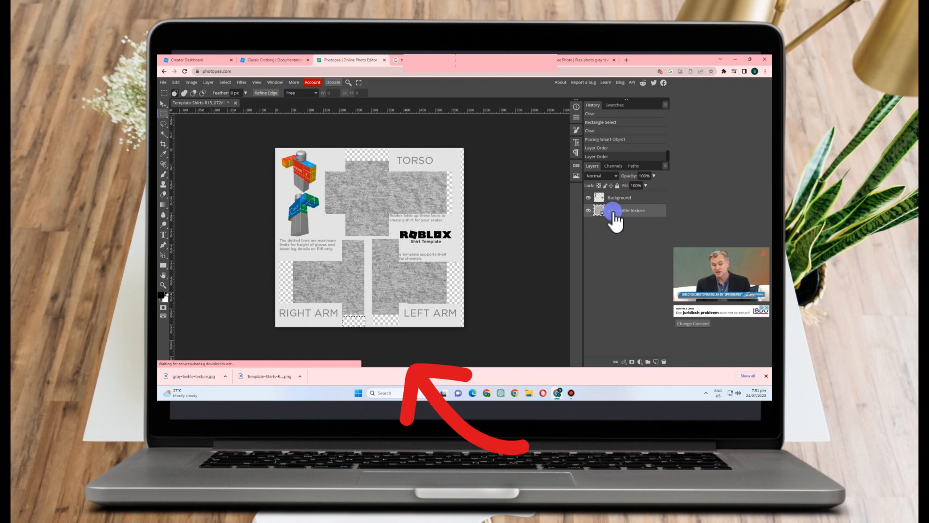
pyautogui.click(388, 162)
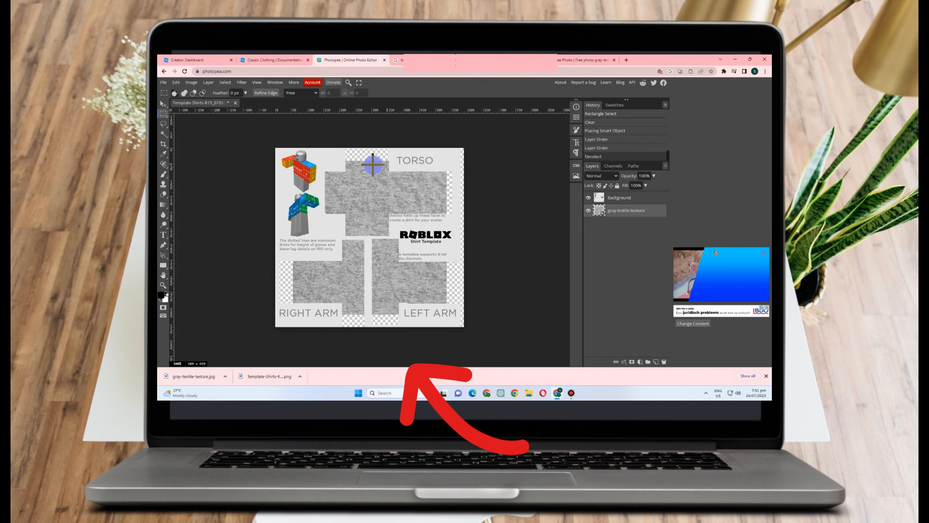
pyautogui.hotkey('ctrl', 'z')
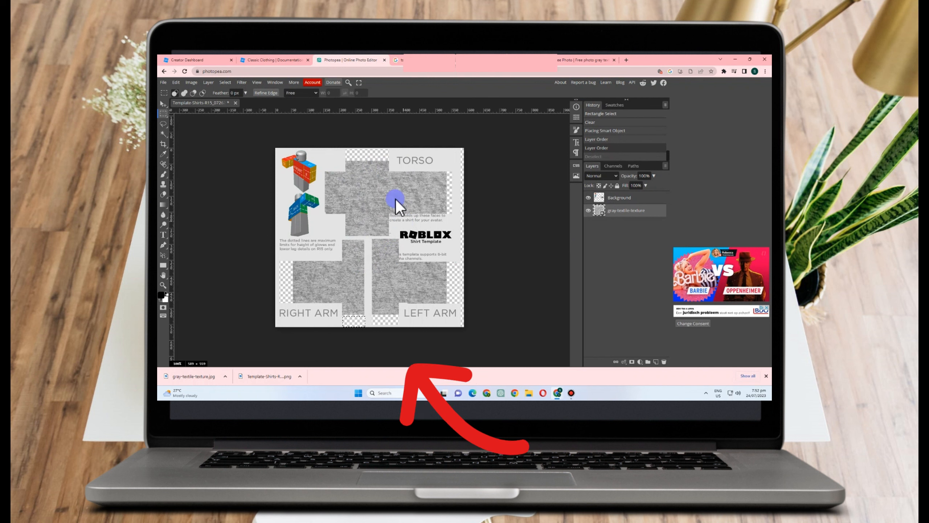
pyautogui.hotkey('ctrl', 'z')
pyautogui.click(432, 168)
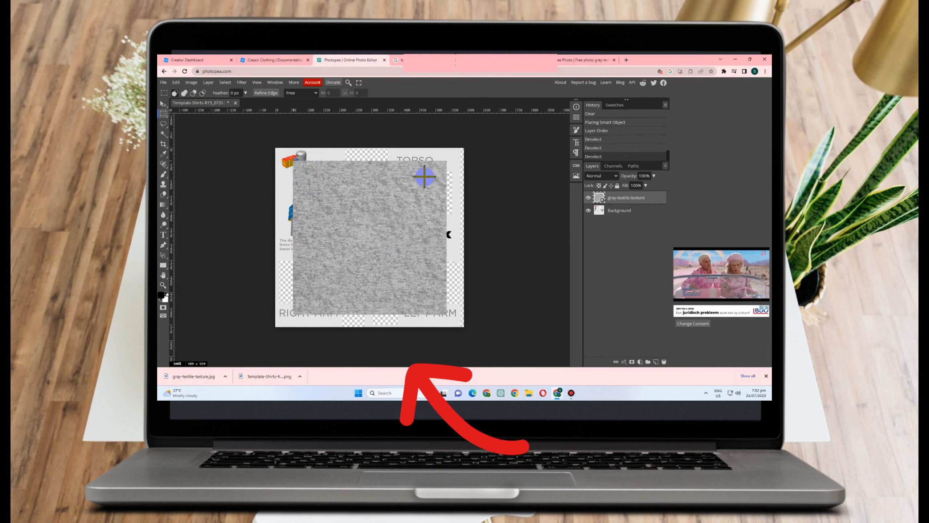
pyautogui.click(437, 180)
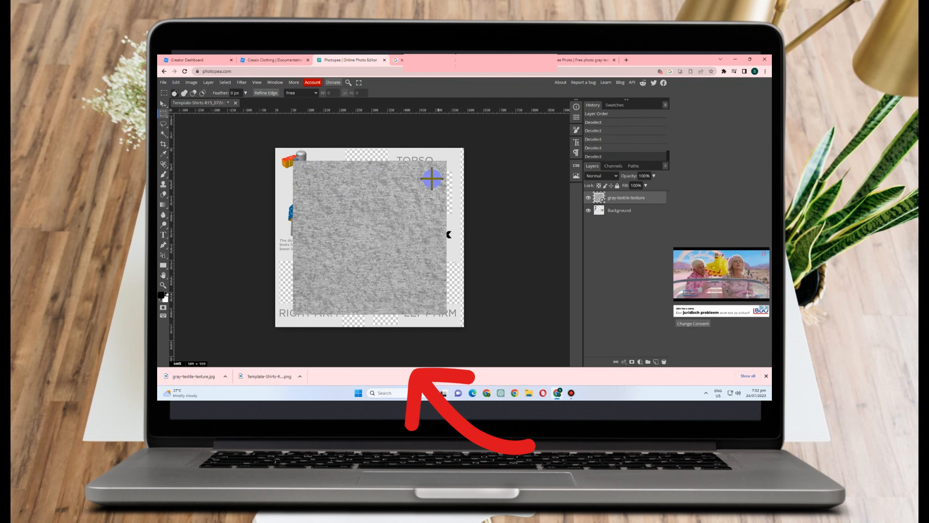
pyautogui.moveTo(433, 178); pyautogui.dragTo(445, 169)
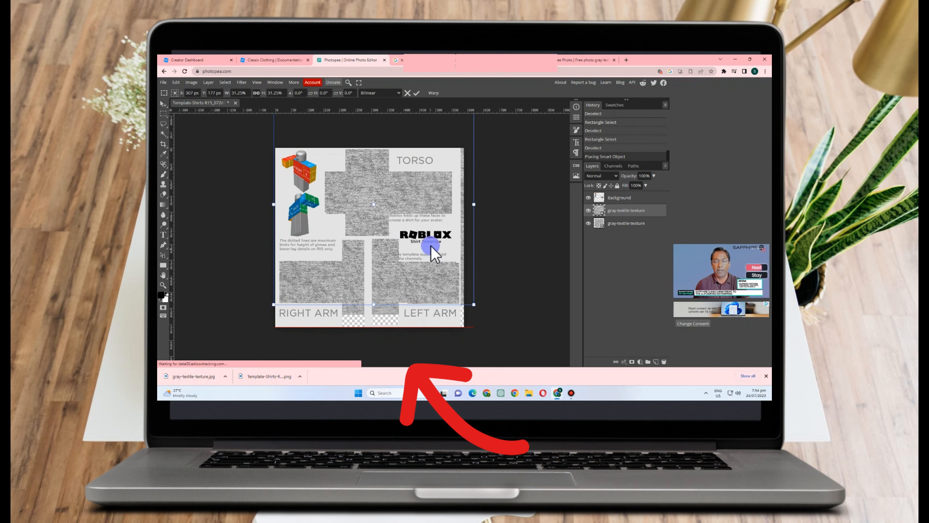
# Reposition the second gray texture copy to about X 312 px, Y 180 px to fill the cut-out panels, and apply the transform
pyautogui.press('Up')
pyautogui.press('Up')
pyautogui.press('Up')
pyautogui.press('Up')
pyautogui.press('Up')
pyautogui.press('Up')
pyautogui.press('Up')
pyautogui.press('Up')
pyautogui.press('Up')
pyautogui.press('Up')
pyautogui.press('Up')
pyautogui.moveTo(431, 249); pyautogui.dragTo(433, 252)
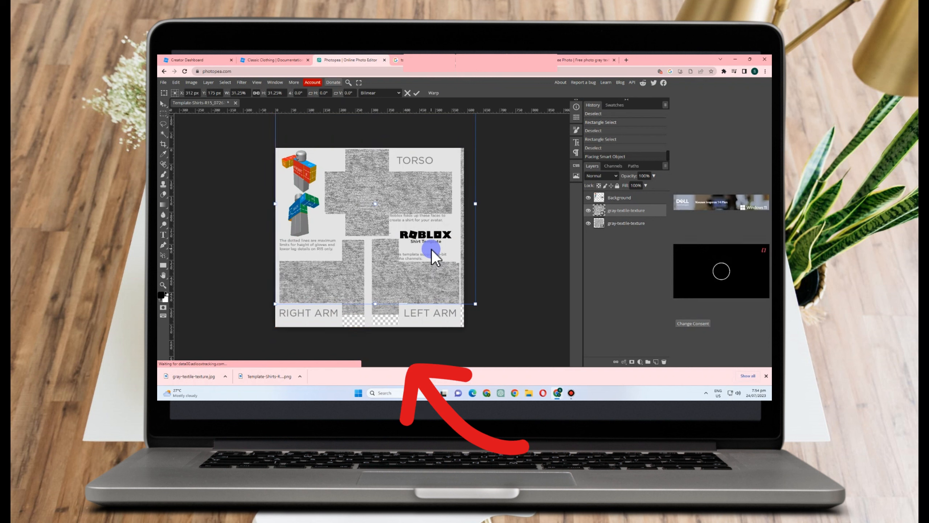
pyautogui.moveTo(380, 291); pyautogui.dragTo(378, 254)
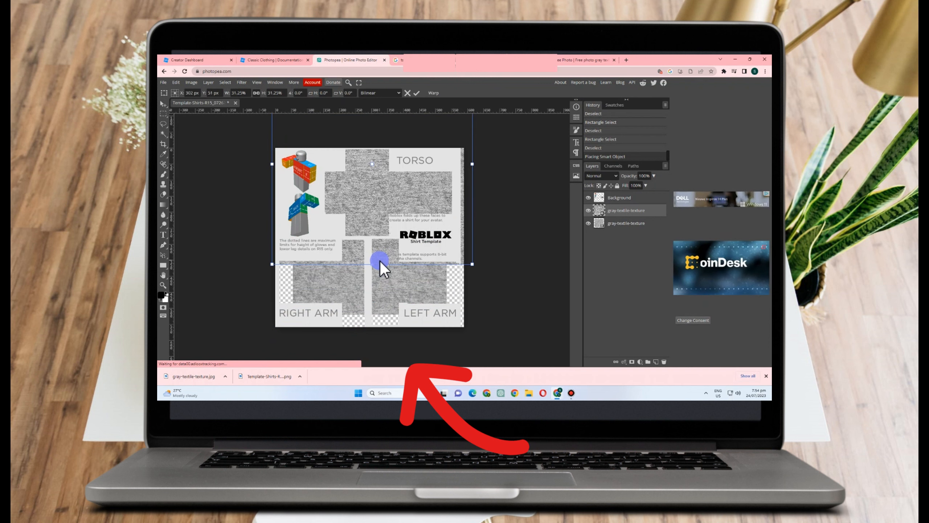
pyautogui.moveTo(381, 296); pyautogui.dragTo(386, 317)
pyautogui.click(429, 313)
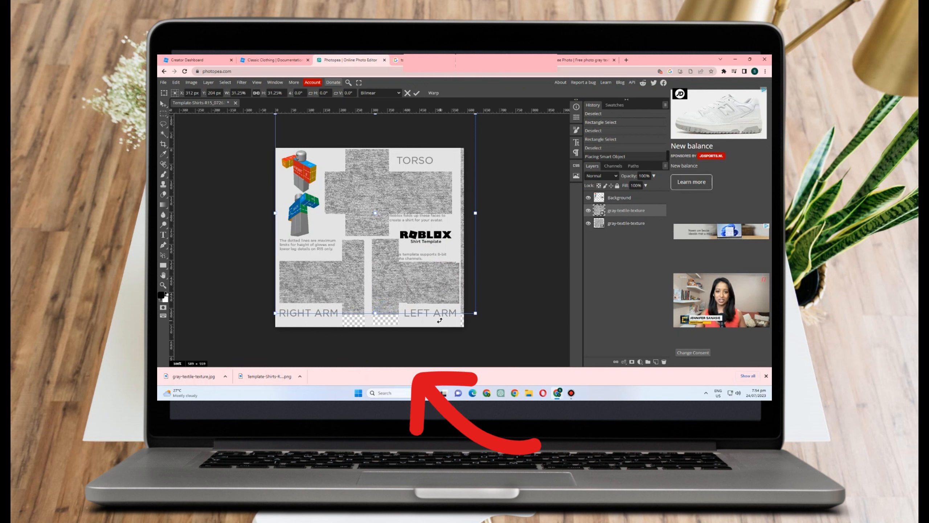
pyautogui.click(419, 305)
pyautogui.moveTo(398, 295)
pyautogui.mouseDown()
pyautogui.moveTo(394, 270)
pyautogui.moveTo(388, 296)
pyautogui.mouseUp()
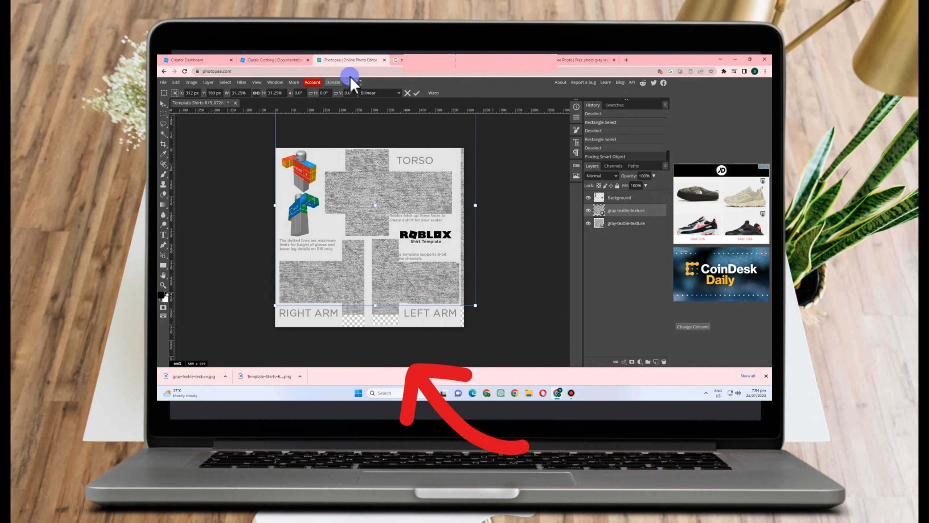
pyautogui.click(417, 93)
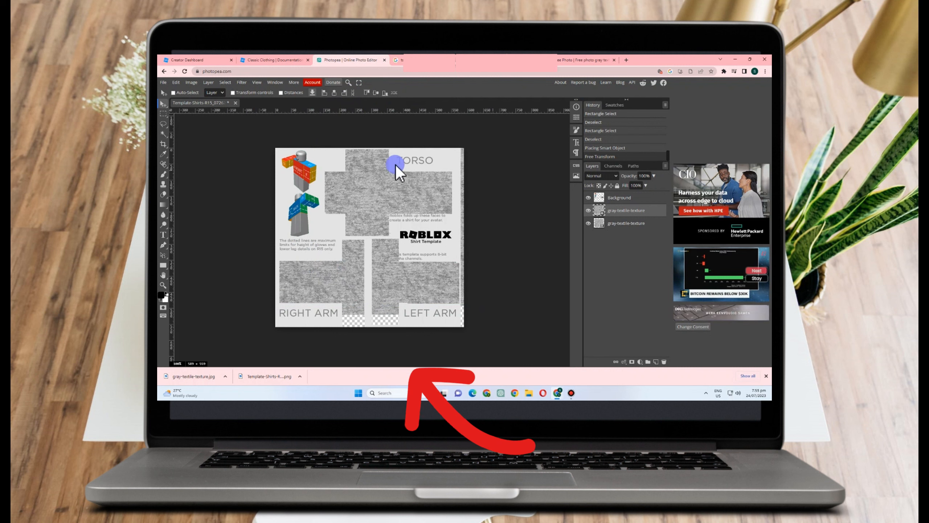
# Place the funny green robot image from the computer into the shirt document
pyautogui.click(161, 81)
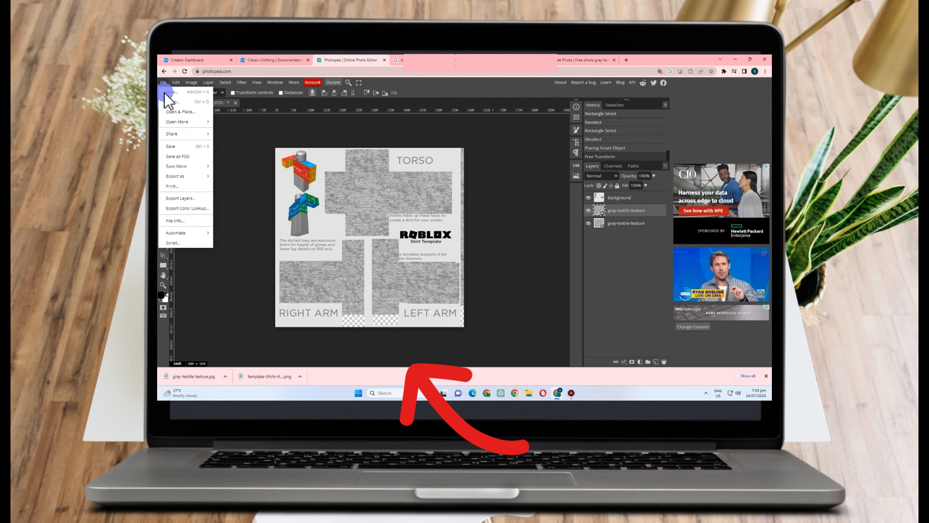
pyautogui.click(172, 110)
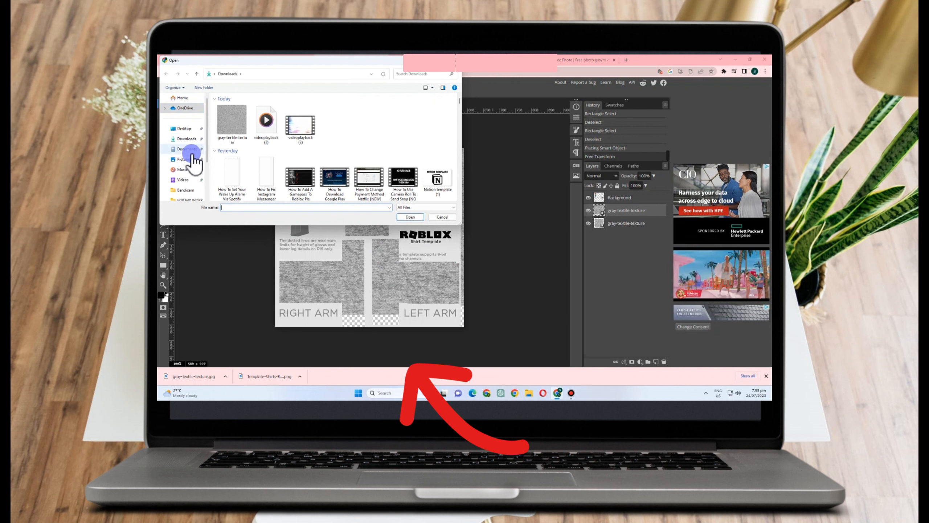
pyautogui.click(413, 216)
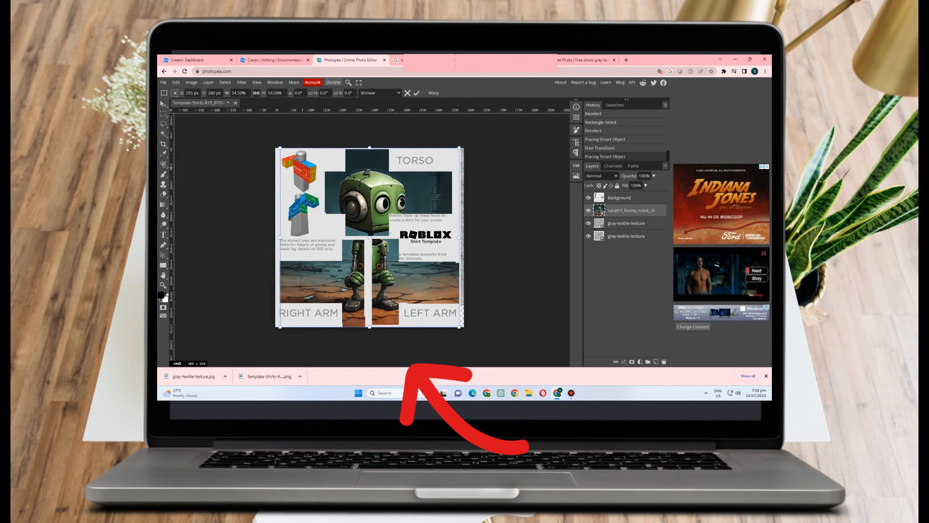
# Move the robot image up and shrink it to fit the torso's front panel
pyautogui.moveTo(380, 204); pyautogui.dragTo(380, 191)
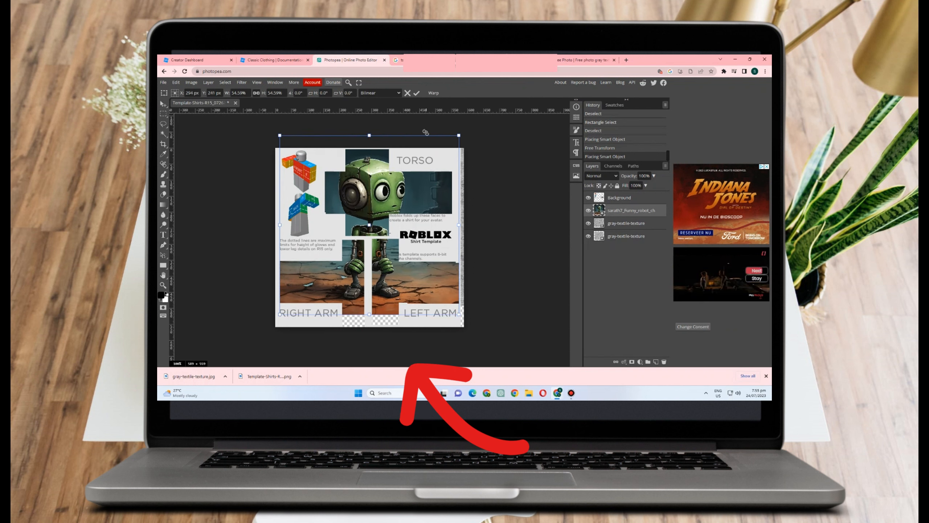
pyautogui.moveTo(458, 136); pyautogui.dragTo(377, 192)
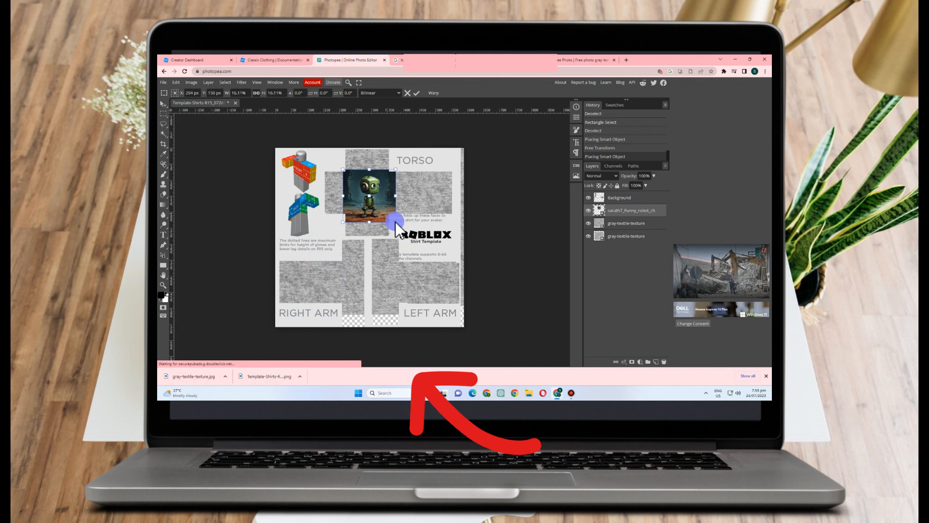
pyautogui.moveTo(396, 222); pyautogui.dragTo(386, 213)
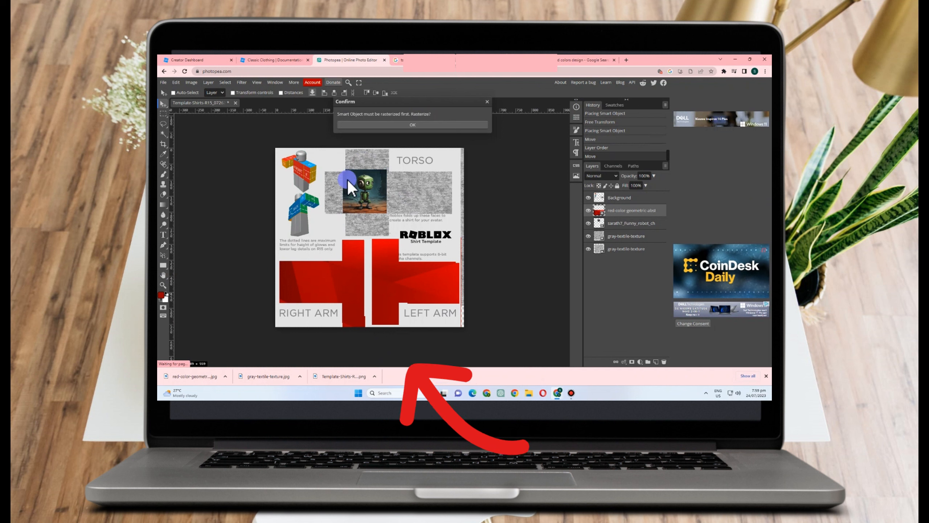
pyautogui.click(165, 83)
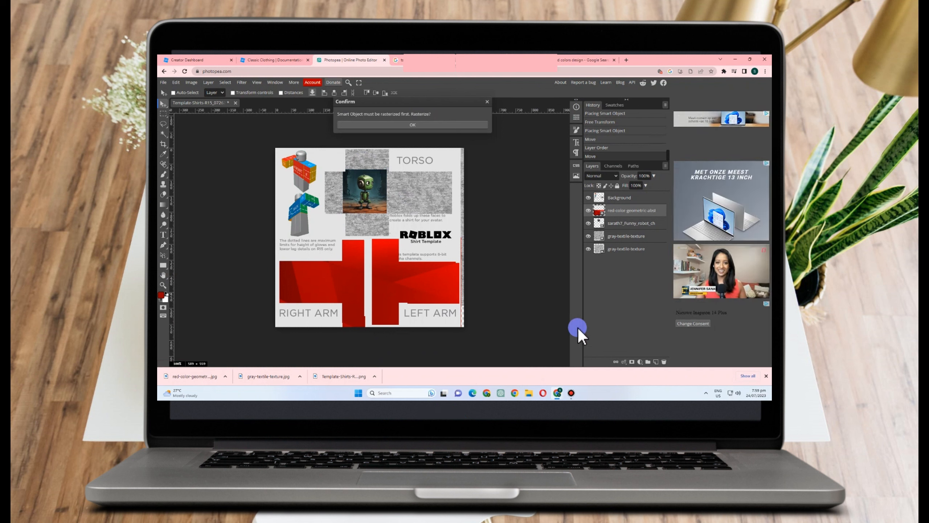
# Export the finished shirt design as a PNG named roblox-Shirts-R15_07262019
pyautogui.click(543, 396)
pyautogui.click(165, 83)
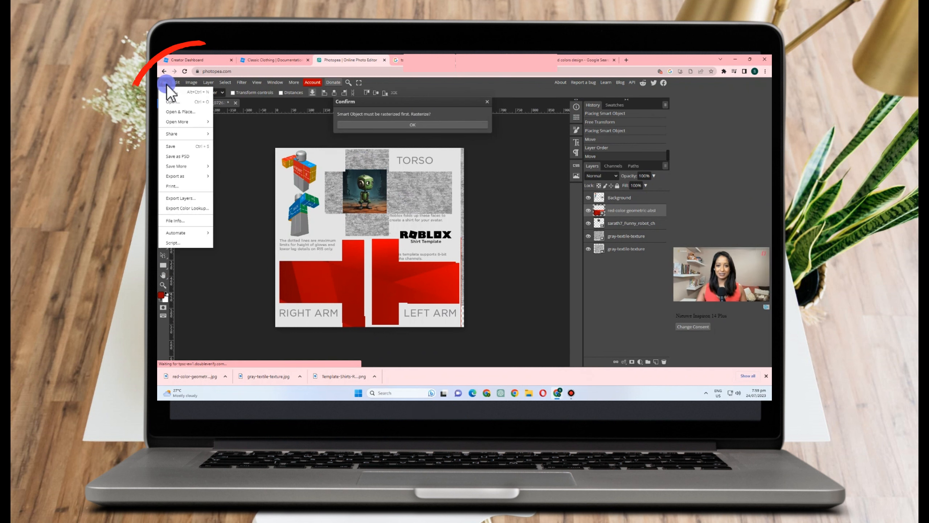
pyautogui.click(177, 157)
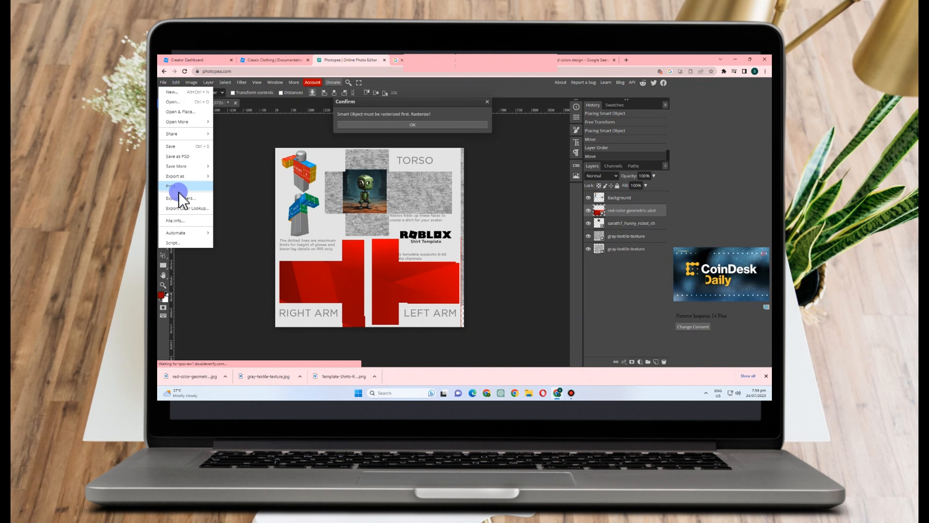
pyautogui.click(183, 176)
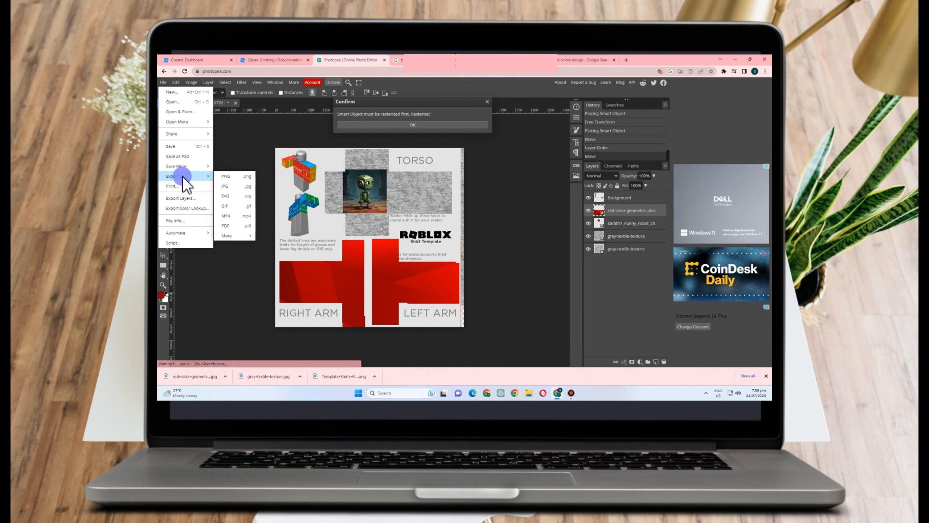
pyautogui.click(229, 179)
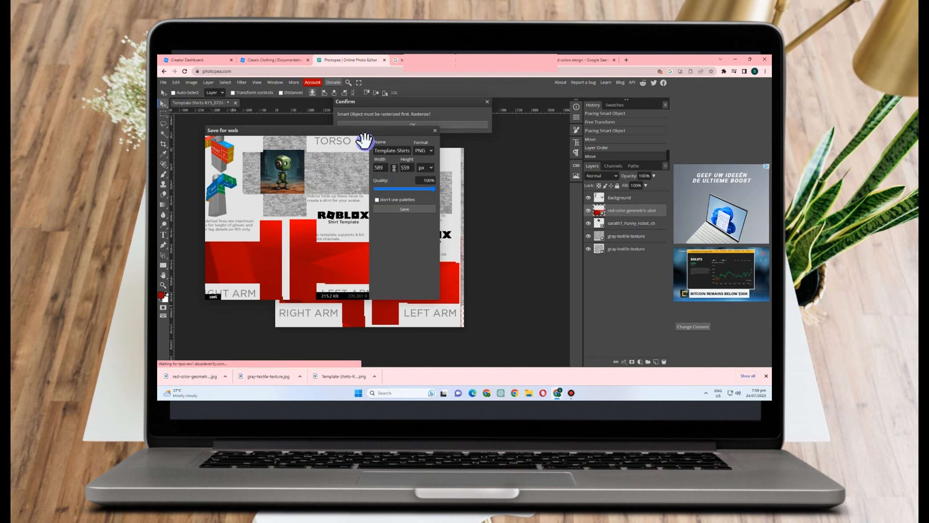
pyautogui.click(400, 209)
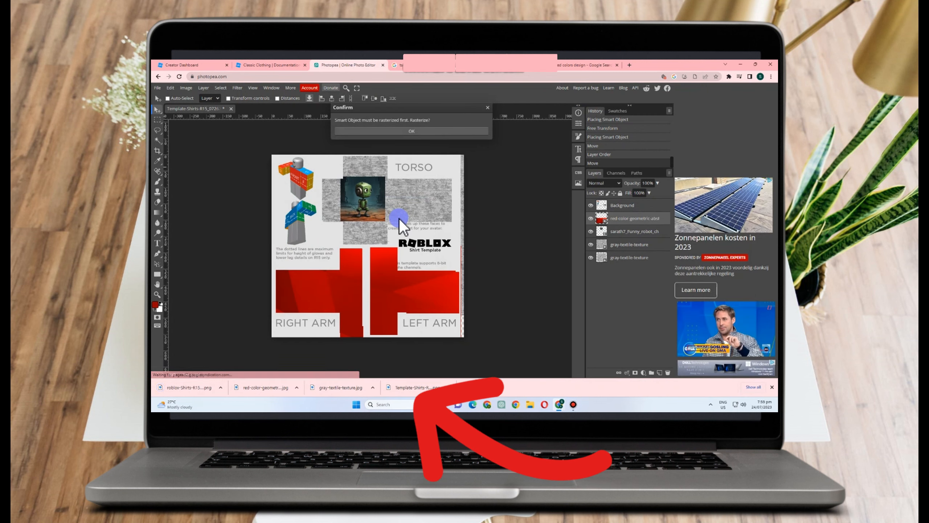
# Switch to the Creator Dashboard and choose the exported roblox-Shirts-R15_07262019.png from Downloads as the T-Shirt asset's image
pyautogui.click(221, 388)
pyautogui.click(252, 359)
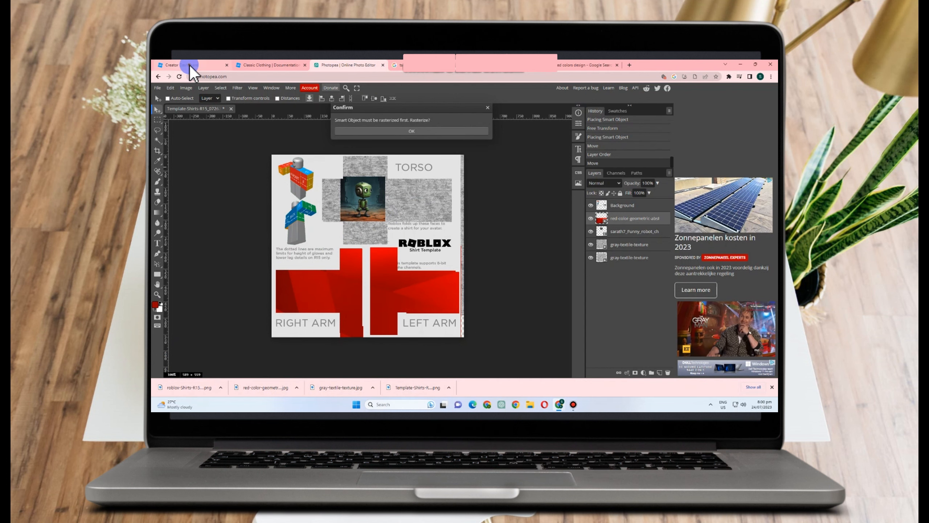
pyautogui.click(189, 65)
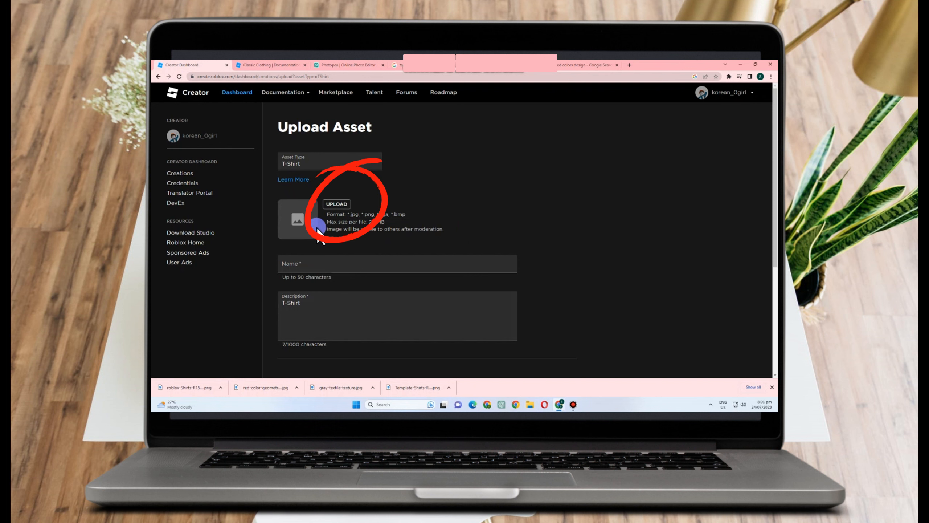
pyautogui.click(338, 205)
pyautogui.click(189, 145)
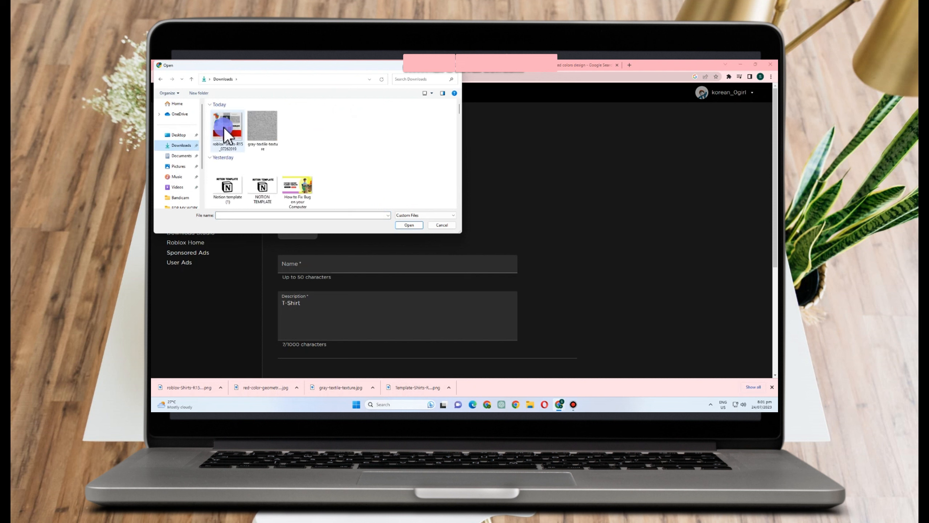
pyautogui.click(223, 126)
pyautogui.click(409, 224)
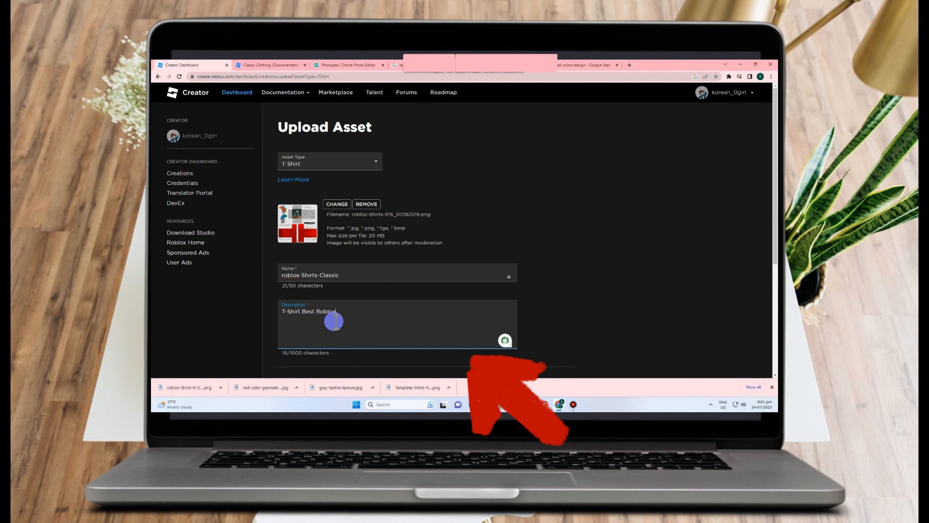
# Name the asset roblox-Shirts-Classic, extend its description with "Best Roblox" wording, and upload it to the classic T-shirts
pyautogui.write('t')
pyautogui.scroll(-3, 468, 232)
pyautogui.click(337, 272)
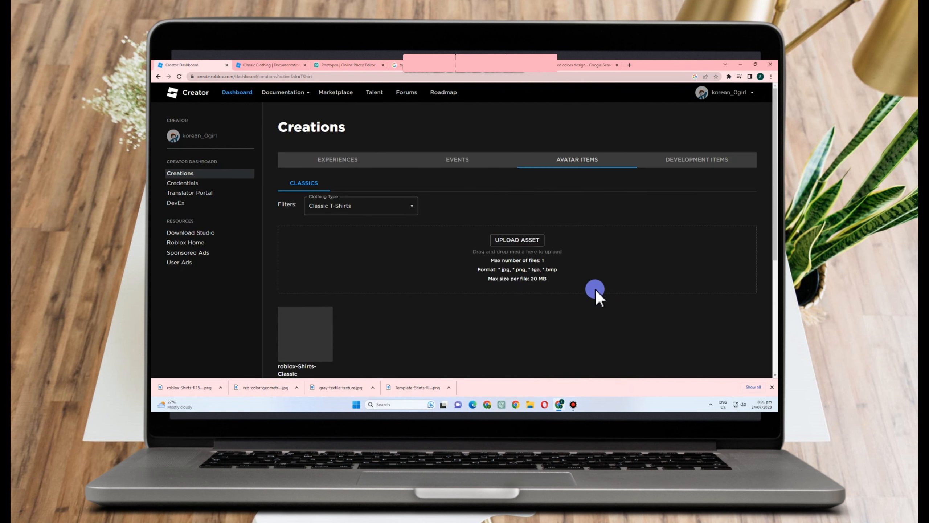
pyautogui.scroll(-2, 595, 288)
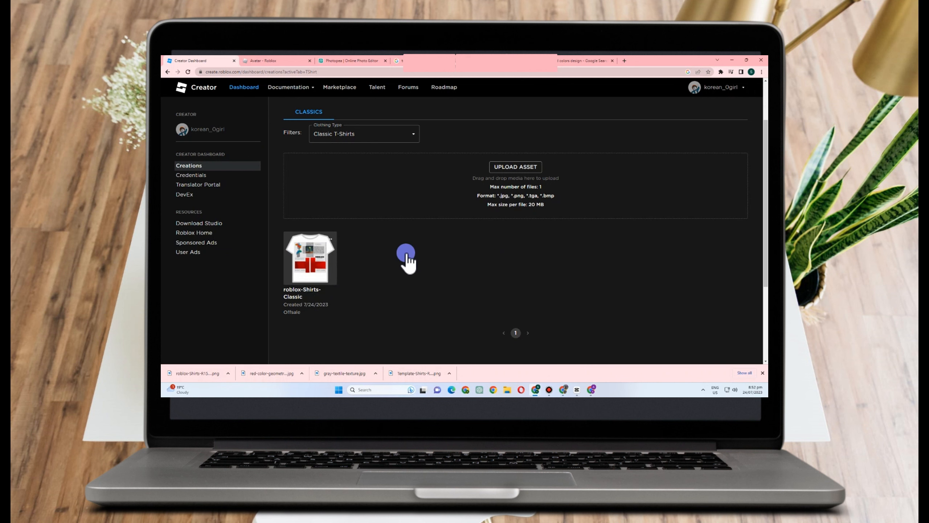
# Switch to the Roblox Avatar Editor, collapse the chat, and equip roblox-Shirts-Classic from the classic T-shirts
pyautogui.click(260, 61)
pyautogui.moveTo(489, 167)
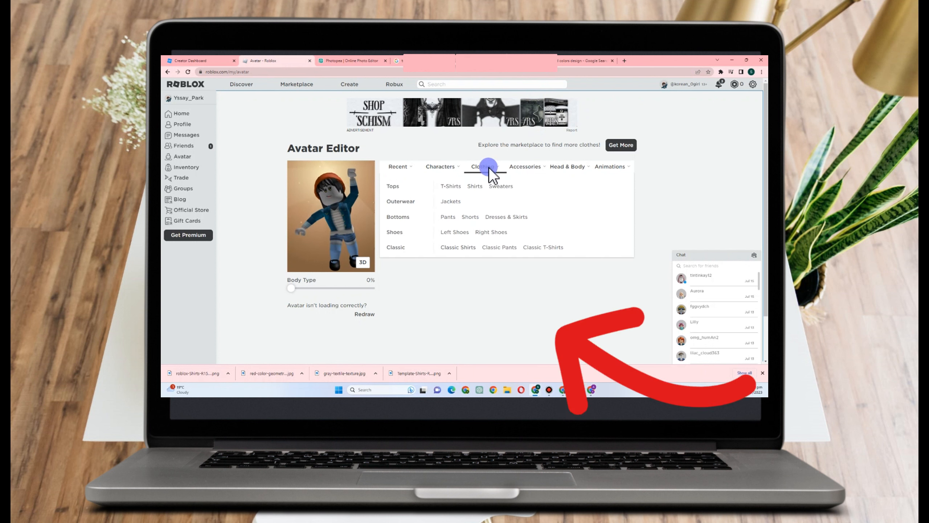
pyautogui.click(467, 248)
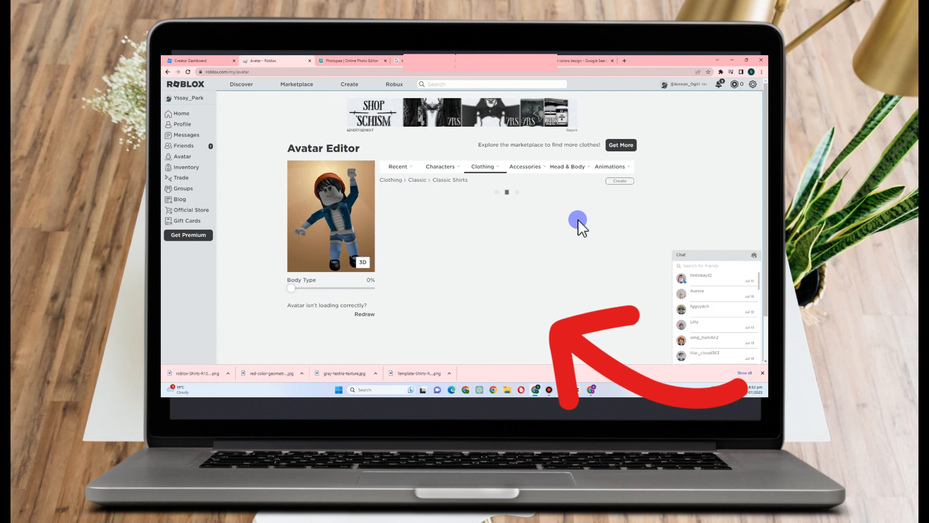
pyautogui.click(686, 256)
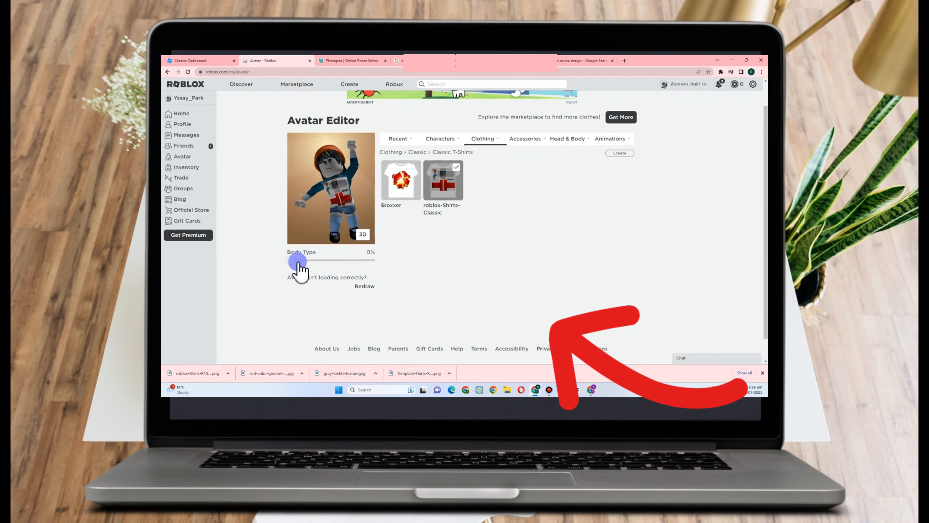
# Set the avatar's Body Type to about 55%
pyautogui.moveTo(291, 260); pyautogui.dragTo(328, 259)
pyautogui.click(427, 209)
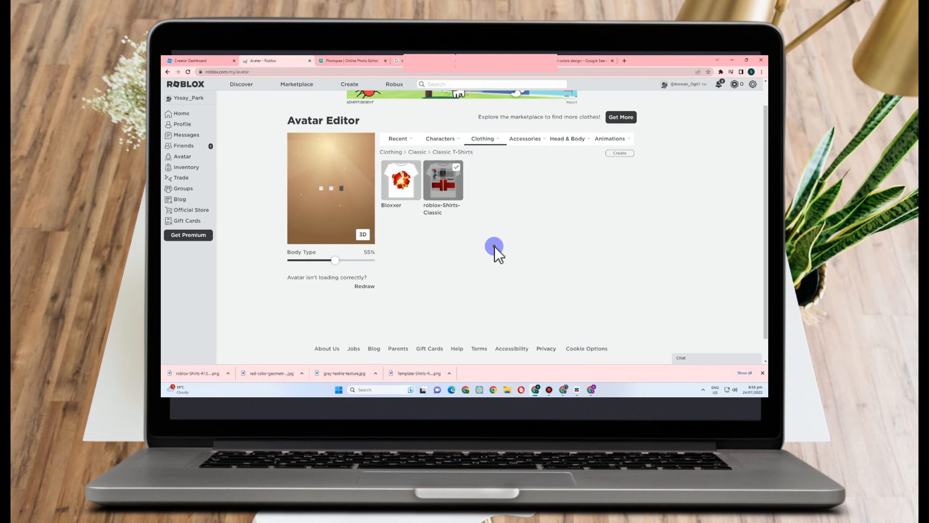